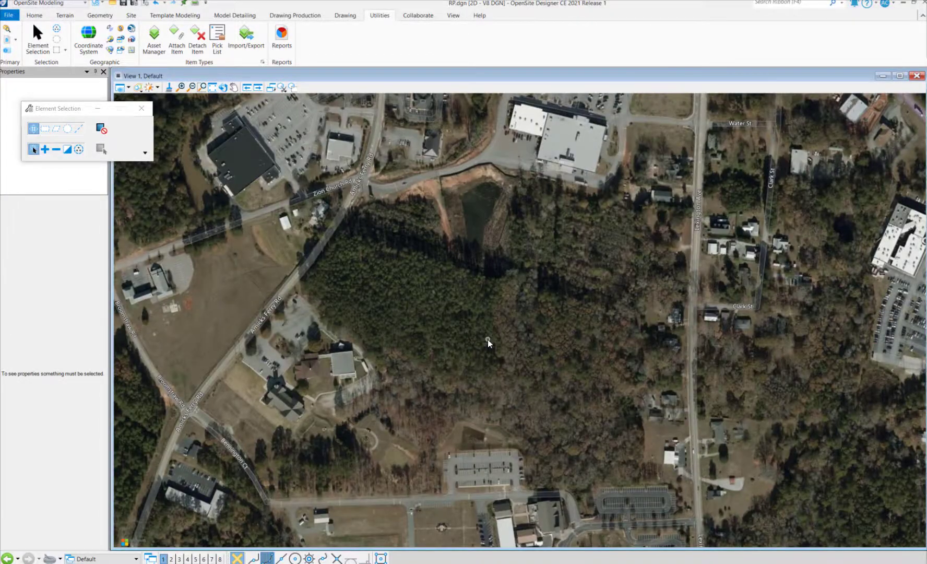
scroll(487, 340, up, 1)
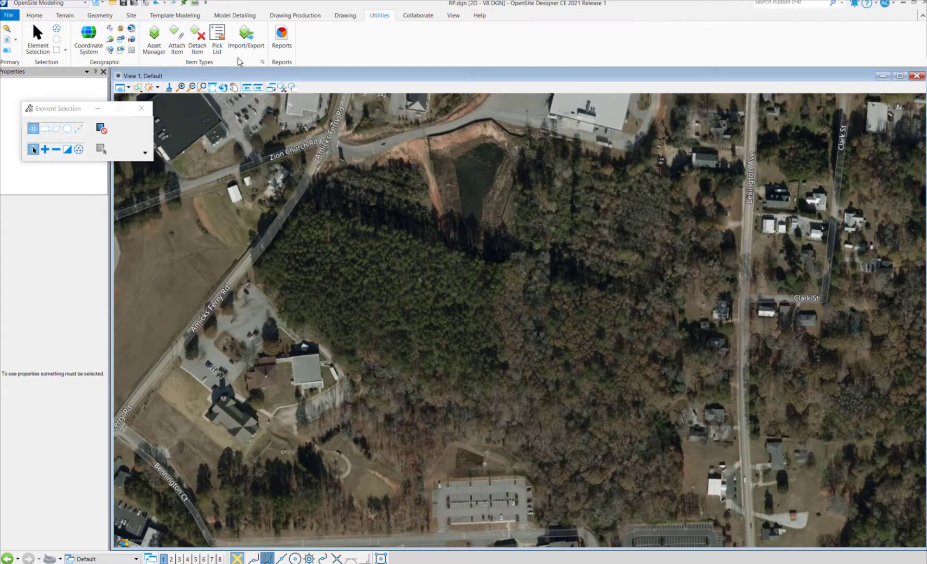
Zoom into the wooded tract on the aerial map and switch to the Site tools.
click(132, 16)
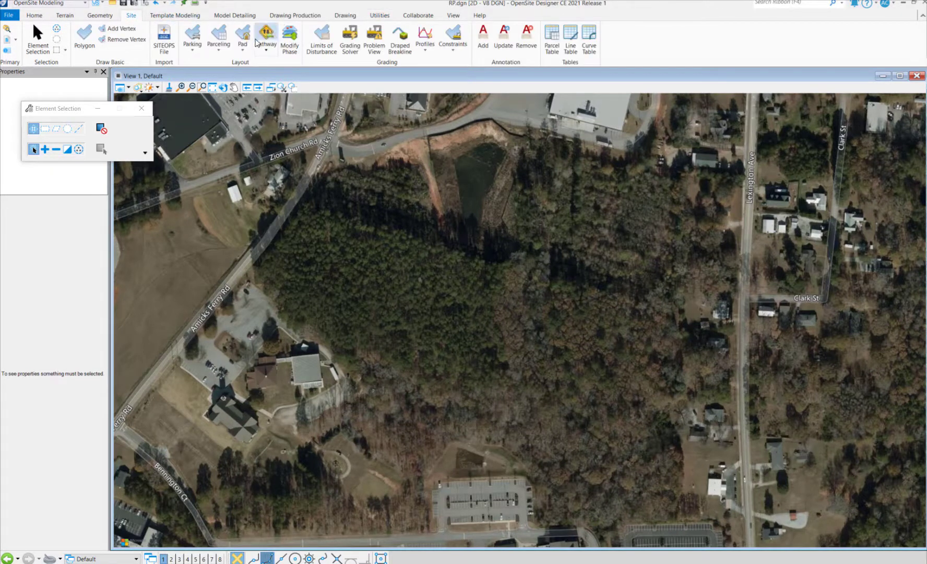
Trace a closed limits-of-disturbance boundary around the tract, from Amicks Ferry Rd to Lexington Ave and back.
click(321, 37)
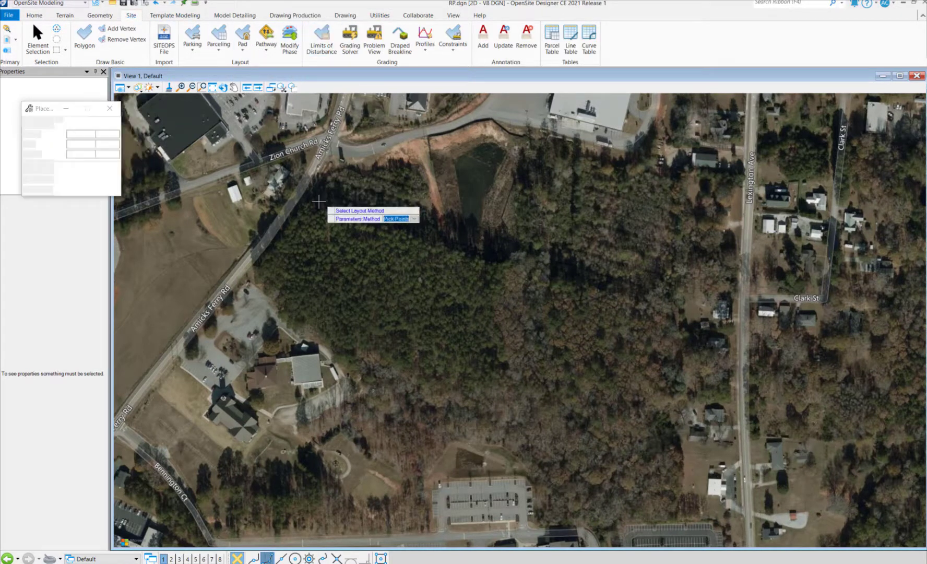
click(298, 202)
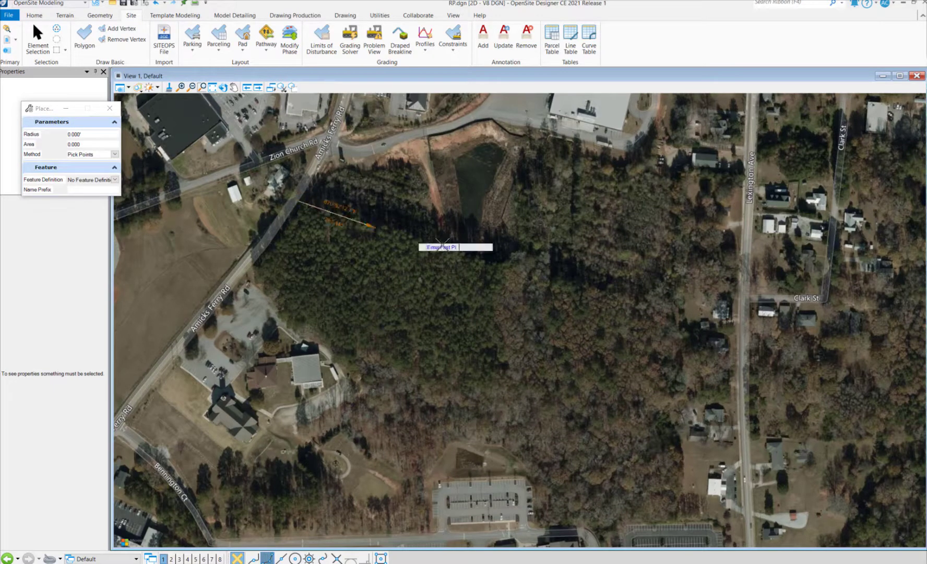
click(676, 315)
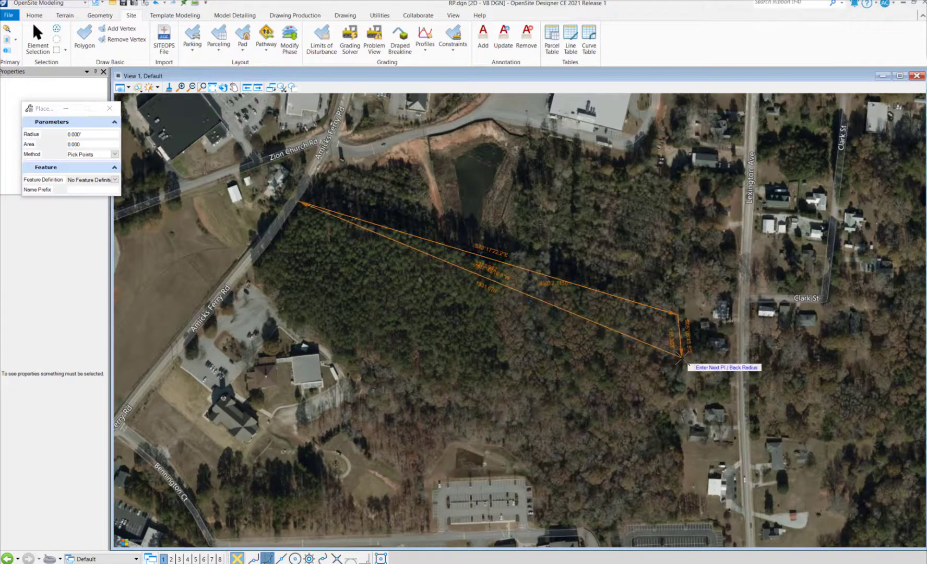
click(682, 357)
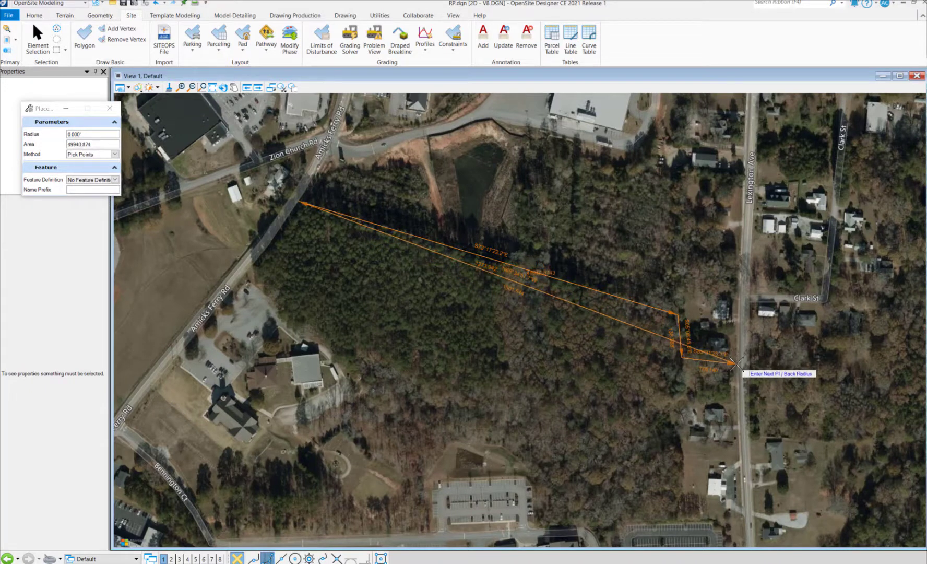
click(736, 363)
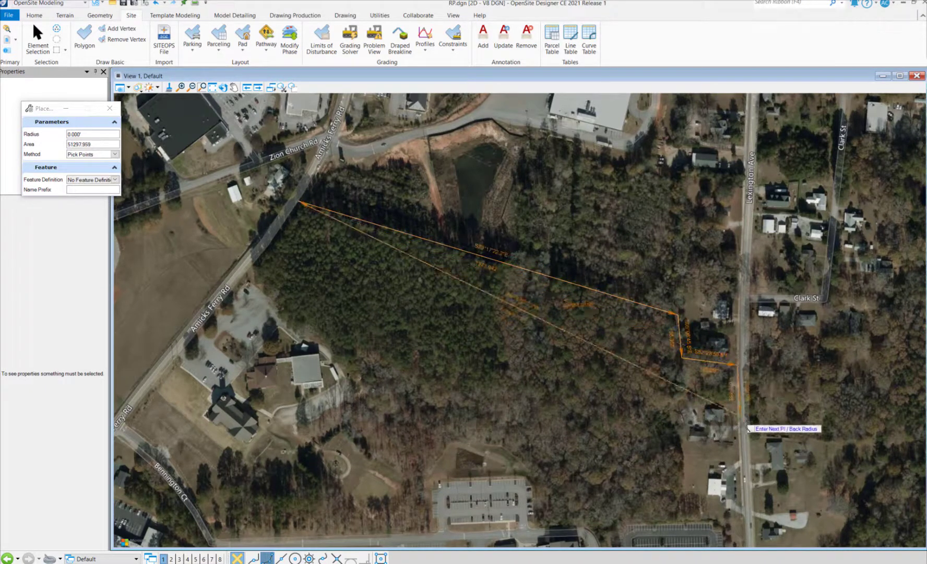
click(738, 458)
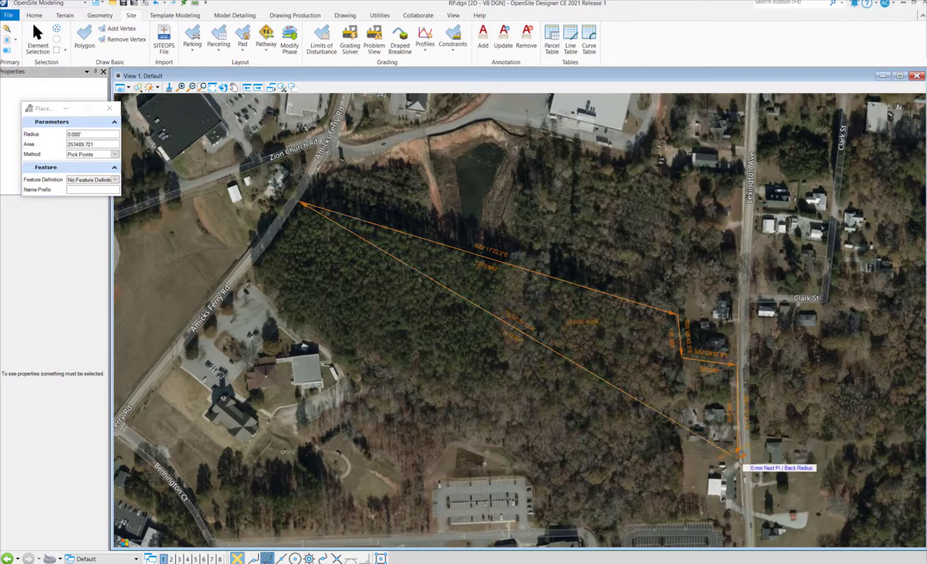
click(683, 460)
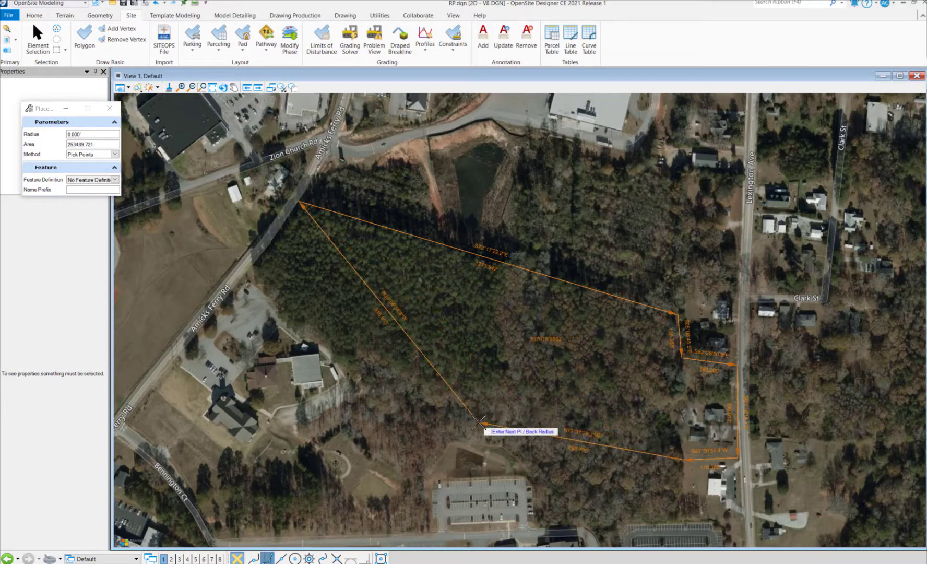
click(465, 424)
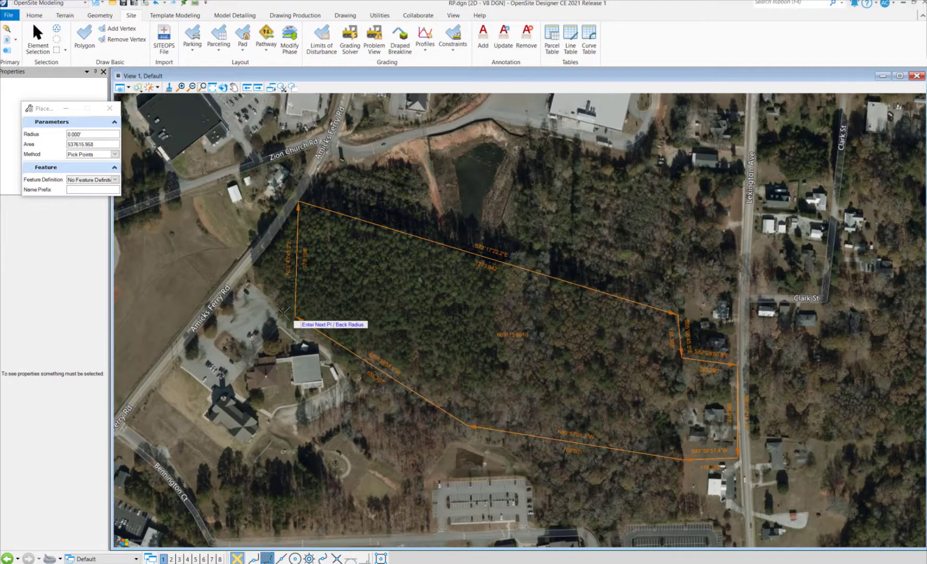
click(250, 275)
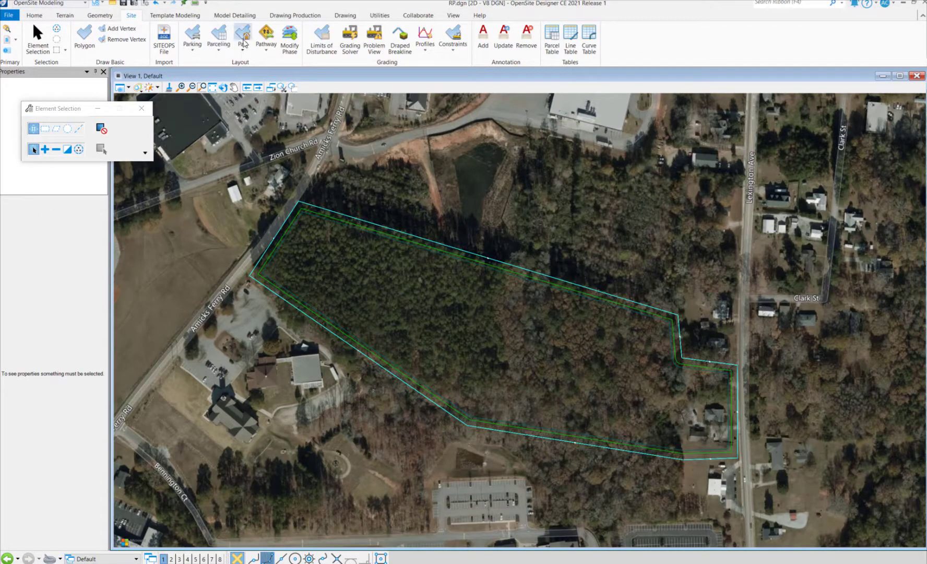
Outline an eight-corner parceling area just inside the disturbance boundary, then finish and exit the tool.
click(227, 50)
click(242, 64)
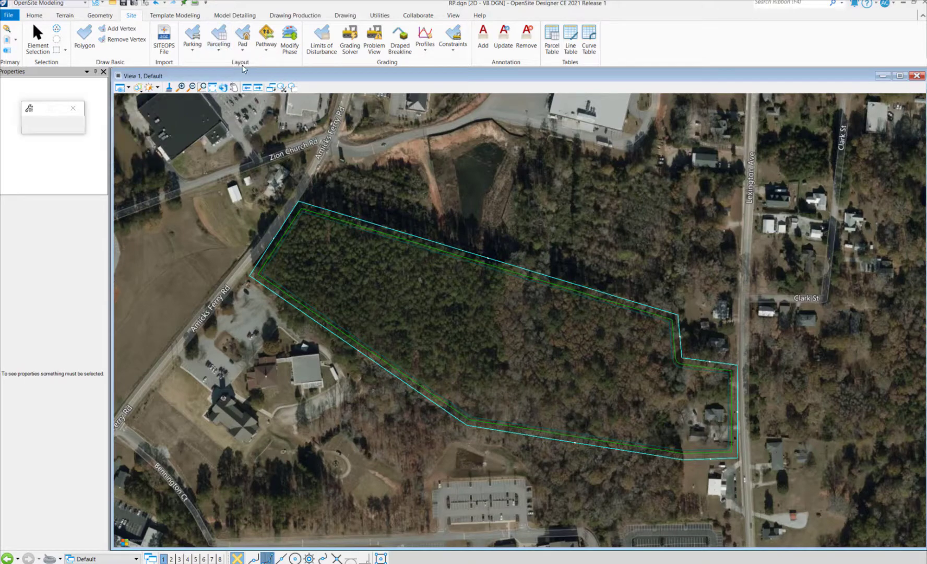
click(302, 213)
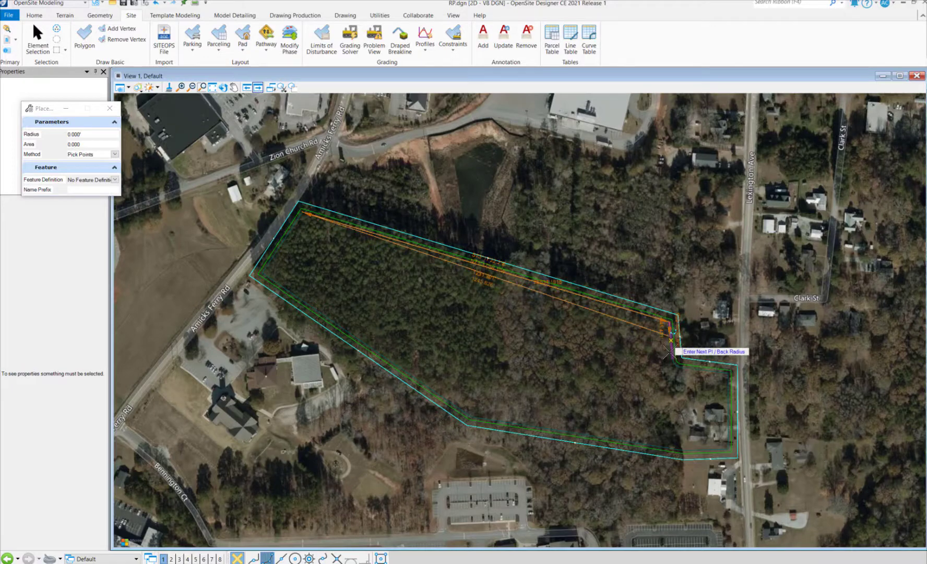
click(669, 318)
click(677, 359)
click(728, 373)
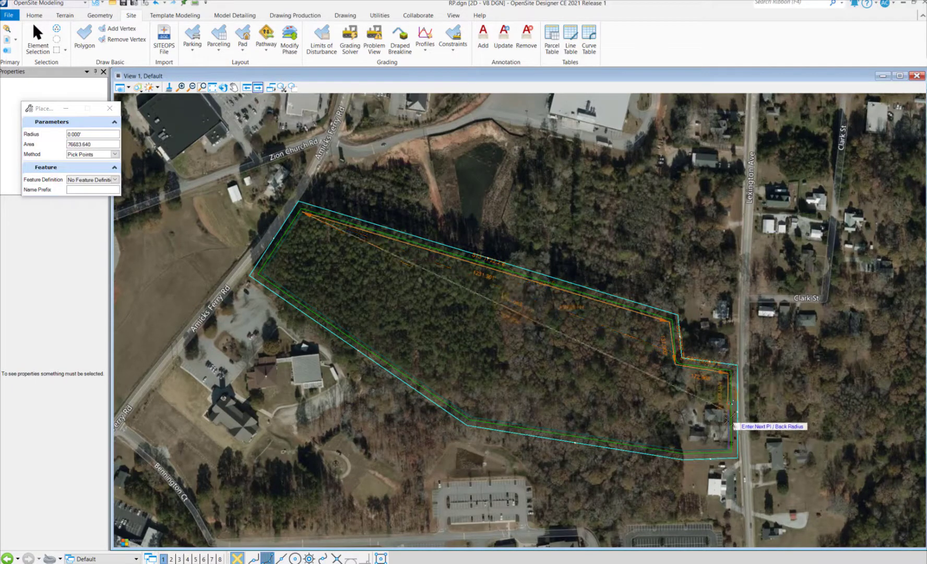
click(728, 446)
click(681, 450)
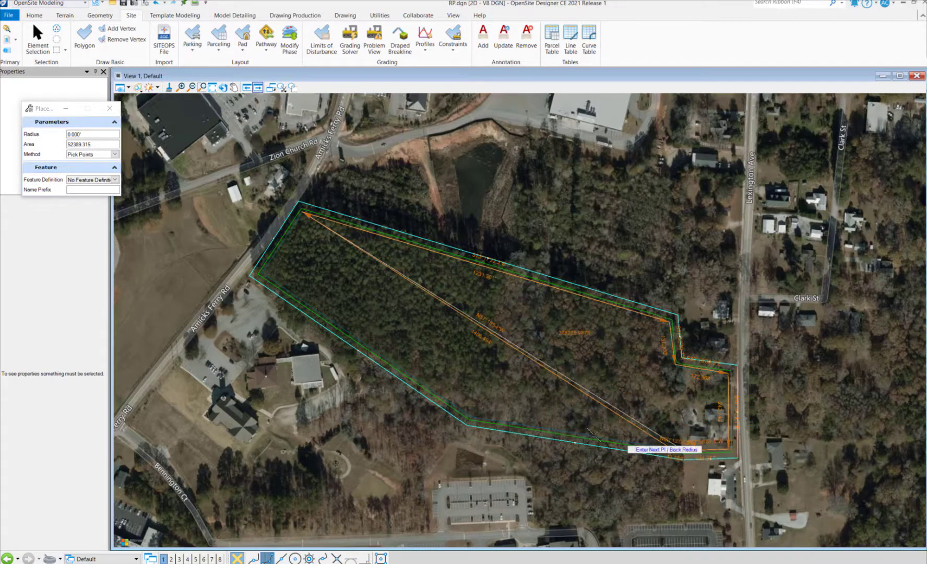
click(469, 416)
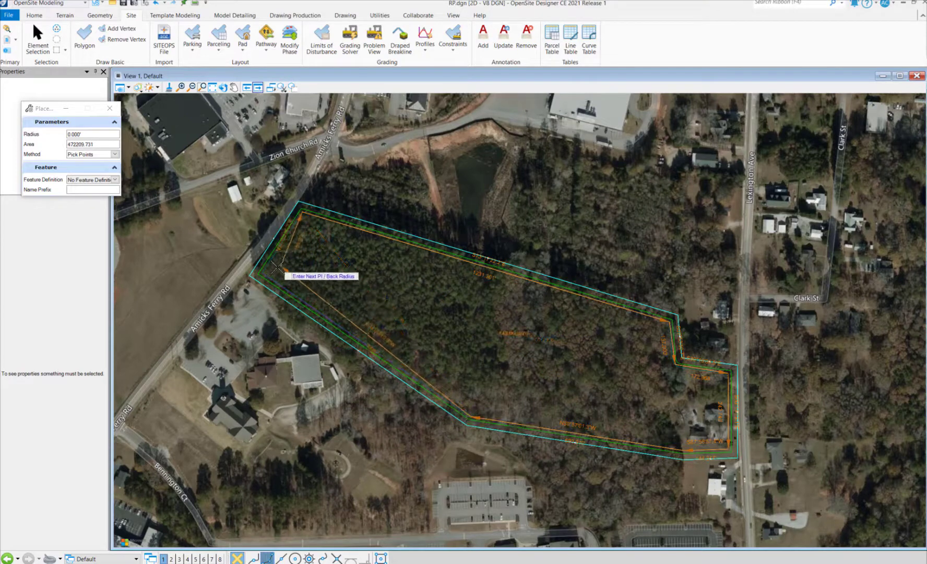
click(263, 275)
right_click(300, 262)
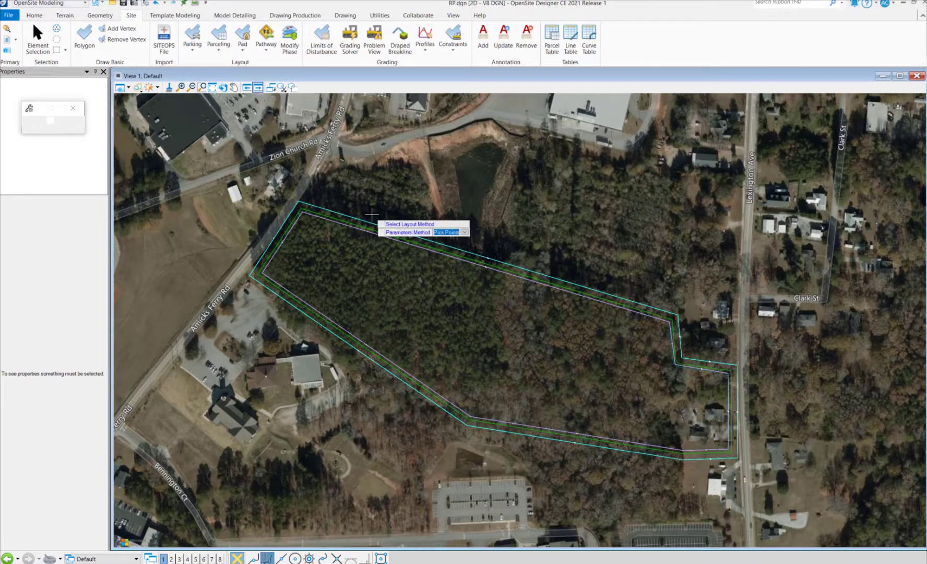
right_click(373, 179)
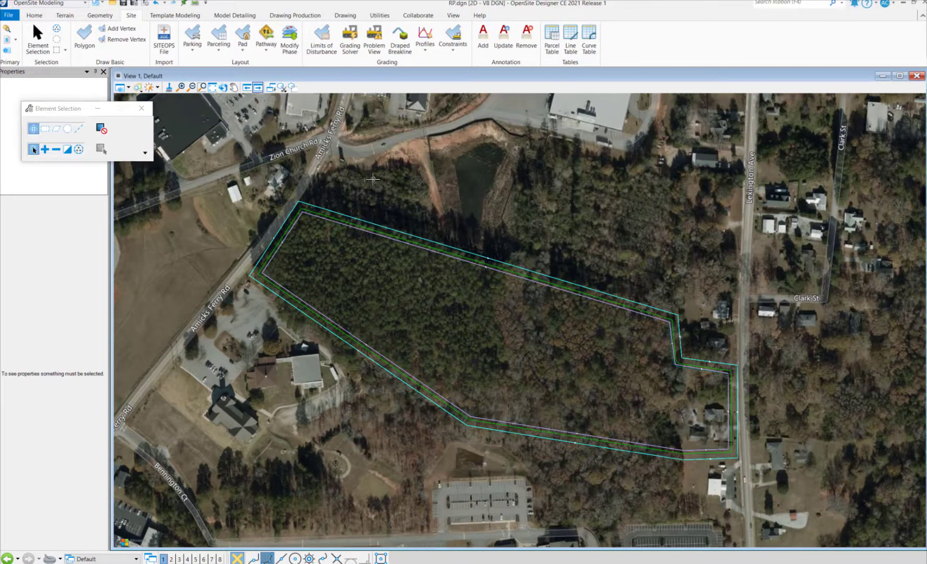
Place a driveway from the Amicks Ferry Rd side, bending mid-tract, ending near Lexington Ave.
click(267, 36)
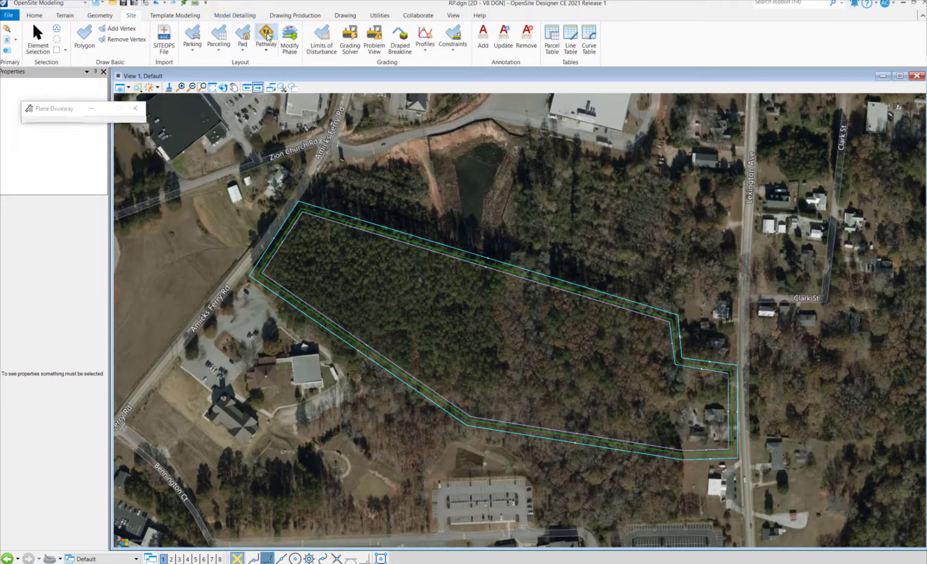
click(269, 235)
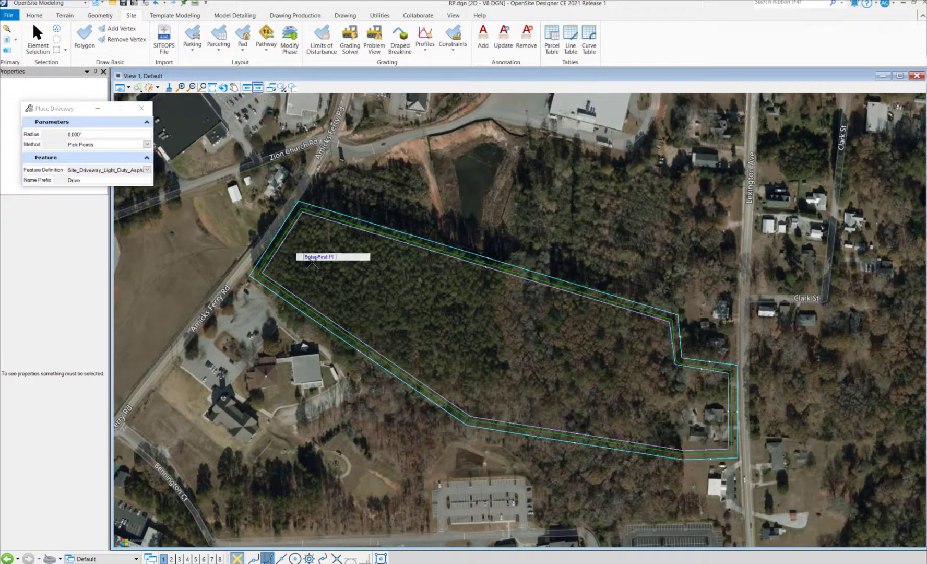
click(489, 367)
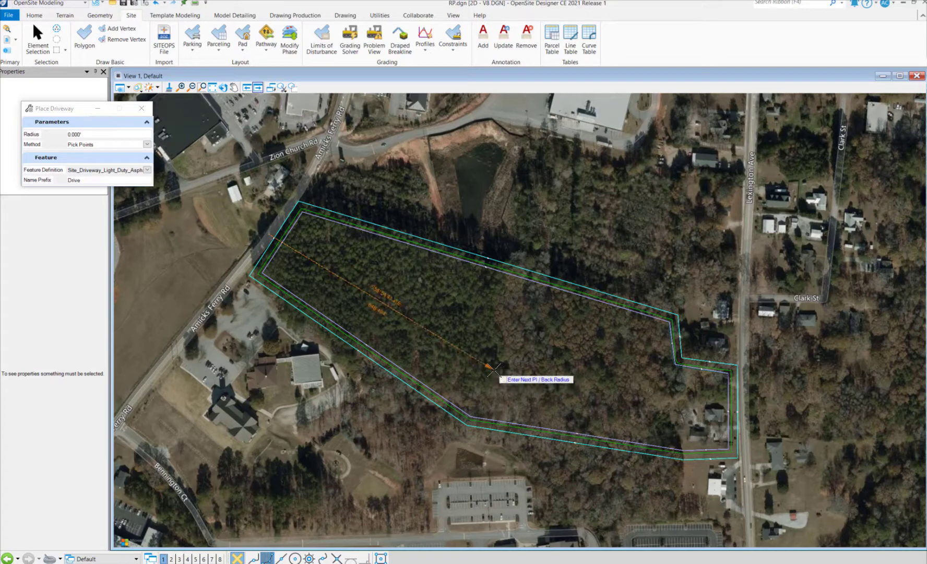
right_click(739, 392)
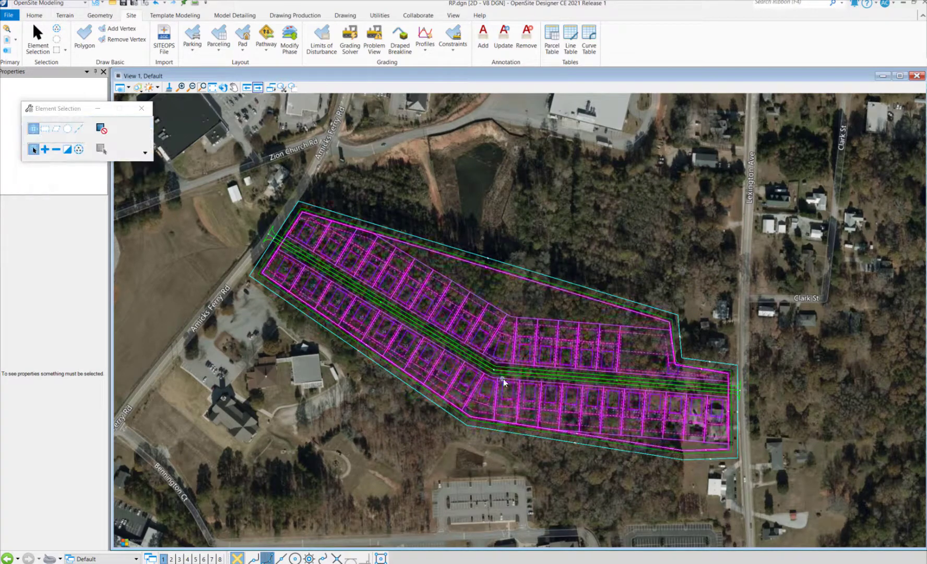
Set the driveway bend's curve radius to 300', shortening it to 1638.627', then deselect it.
click(512, 371)
scroll(513, 372, up, 1)
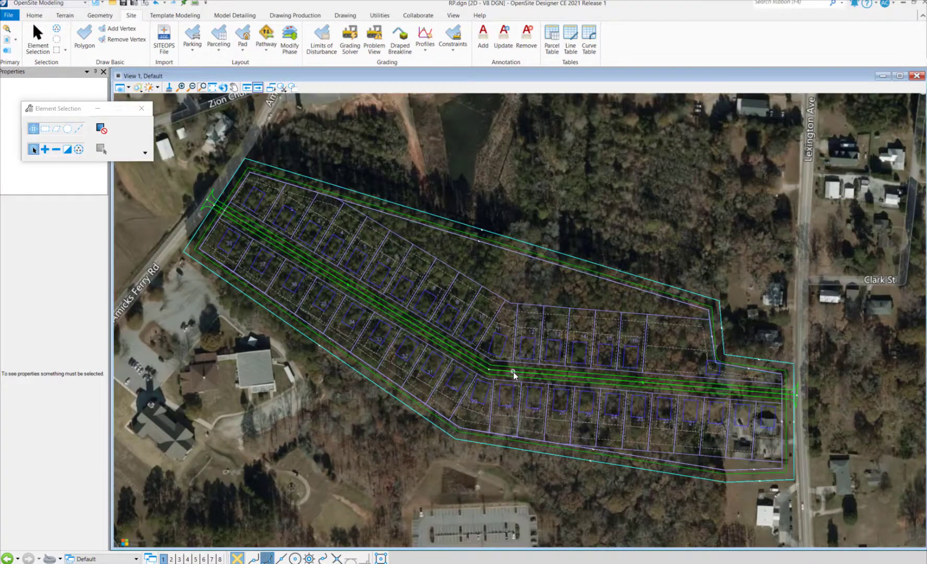
click(496, 369)
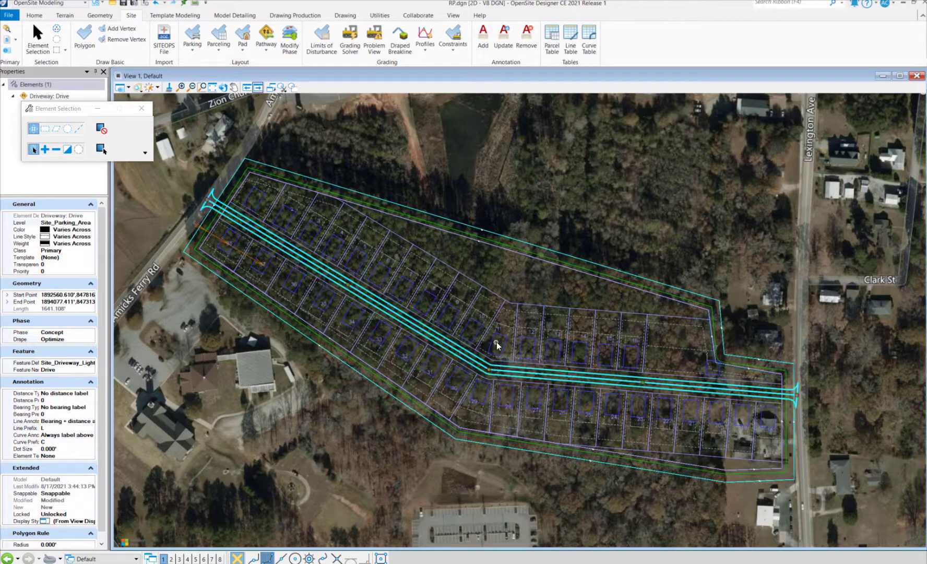
click(499, 343)
key(Return)
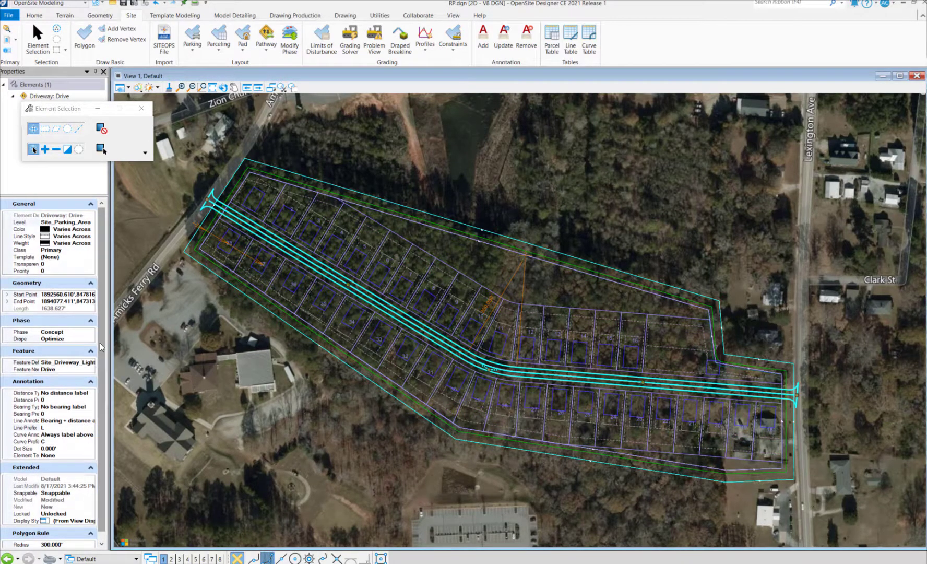
scroll(100, 365, down, 1)
click(449, 258)
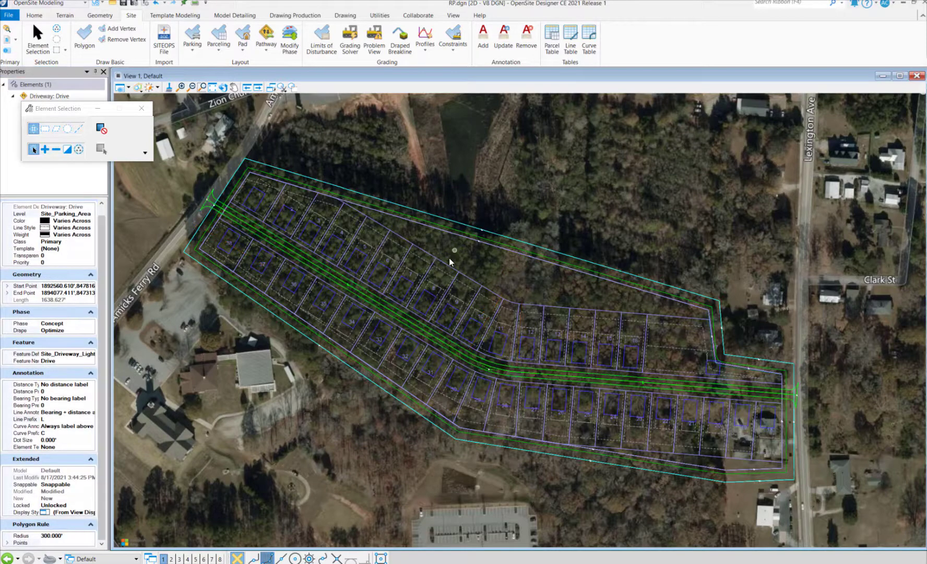
scroll(419, 299, up, 2)
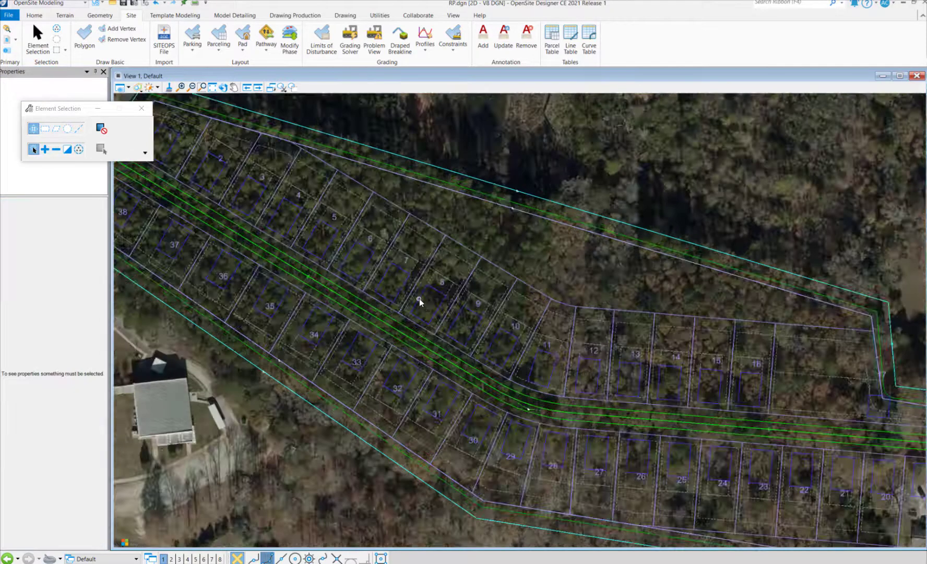
Raise the background map transparency in View Attributes and frame the whole subdivision.
click(140, 109)
click(121, 87)
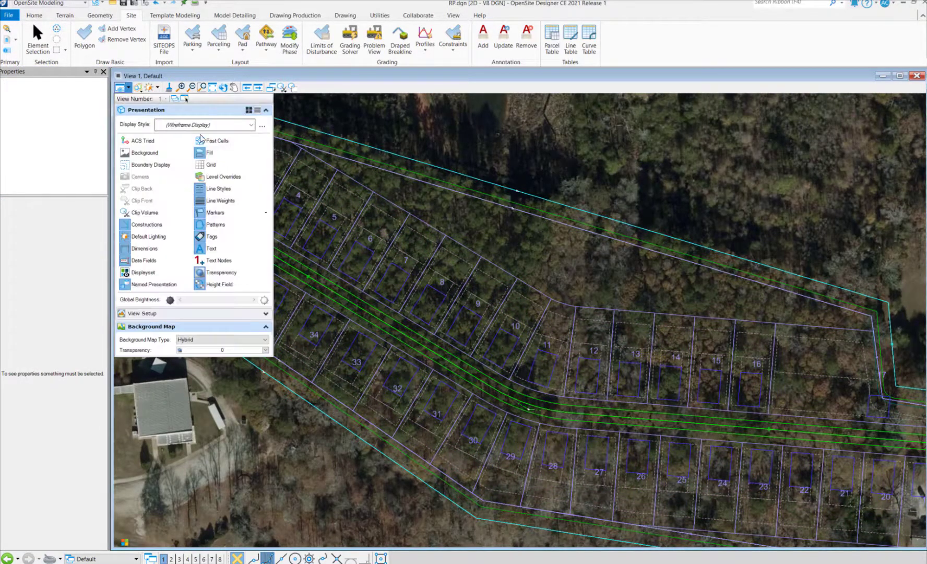
click(197, 353)
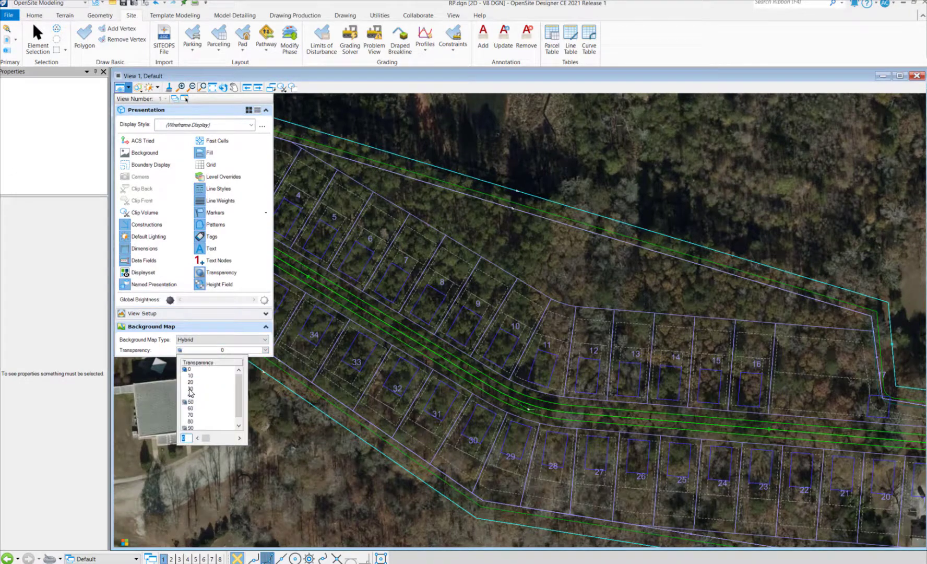
click(190, 392)
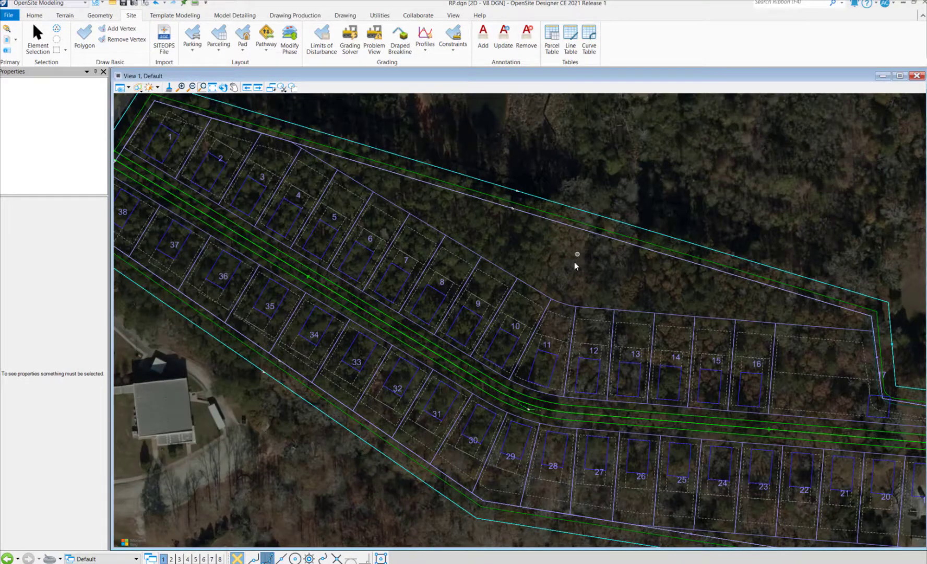
scroll(577, 277, down, 5)
middle_drag(540, 285, 498, 279)
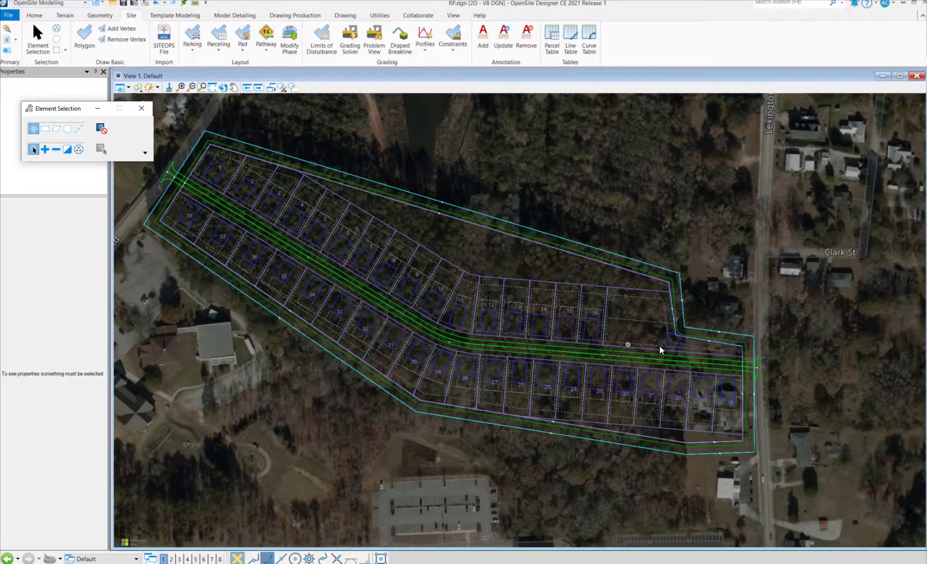
Offset the driveway lower and raise its left segment, giving 1662.730' with 38 lots, then select the parceling area.
click(621, 356)
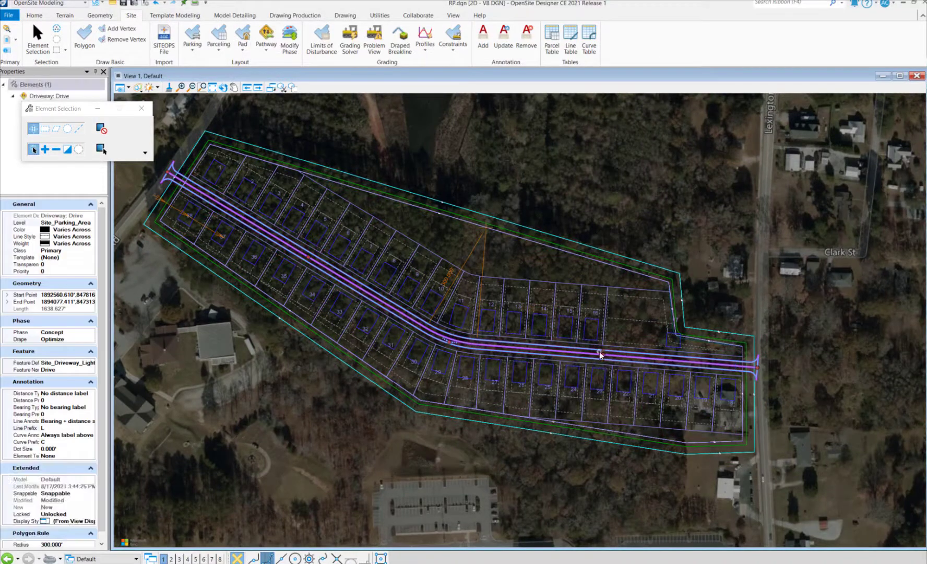
drag(603, 355, 604, 376)
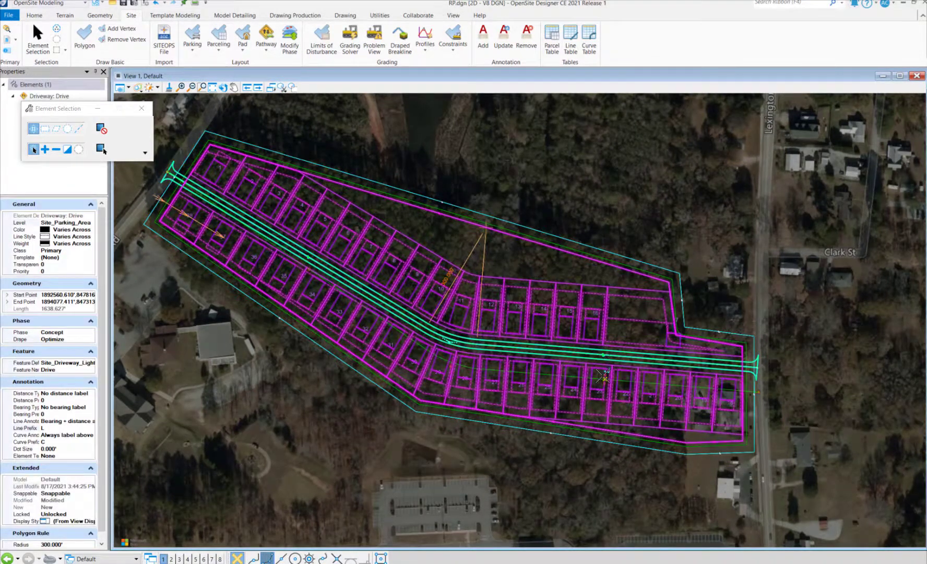
click(603, 376)
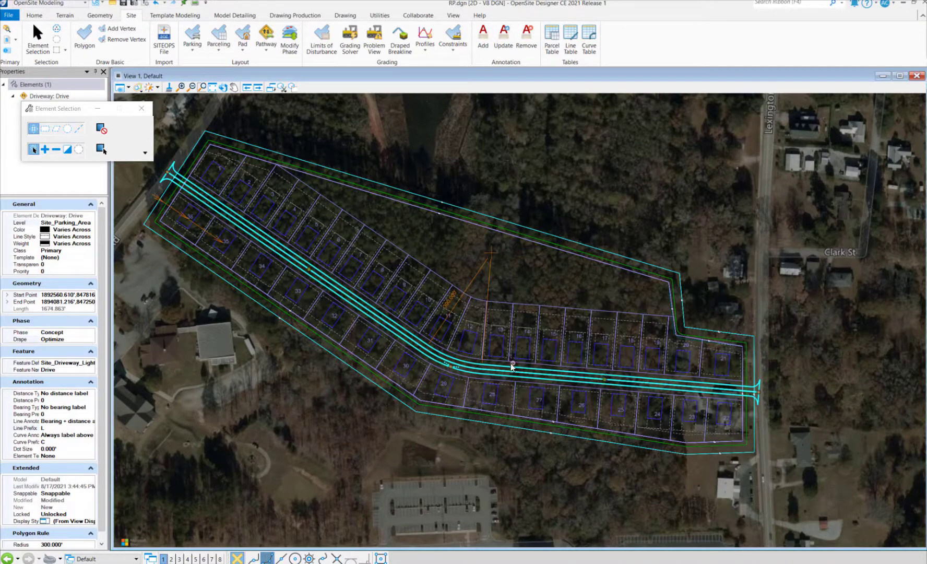
click(311, 270)
click(314, 260)
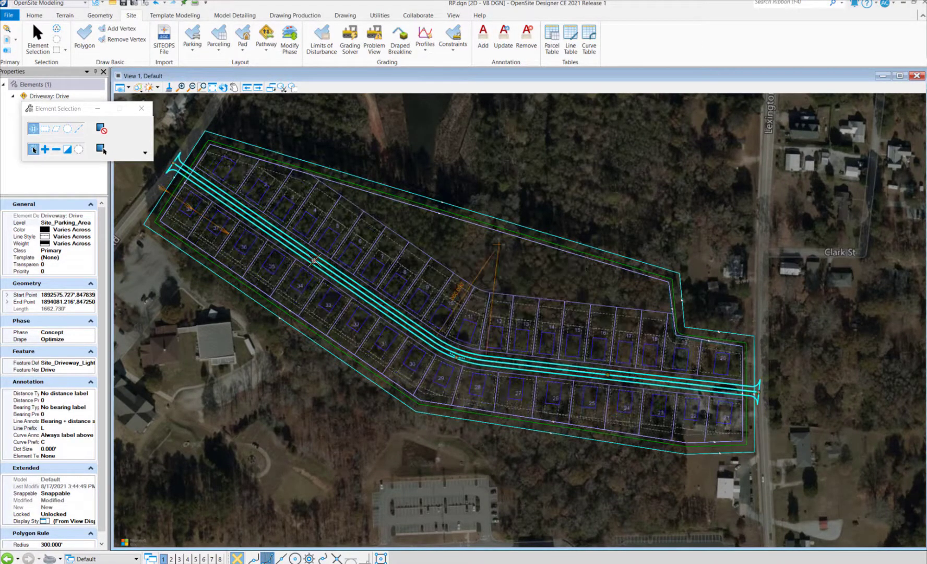
click(586, 280)
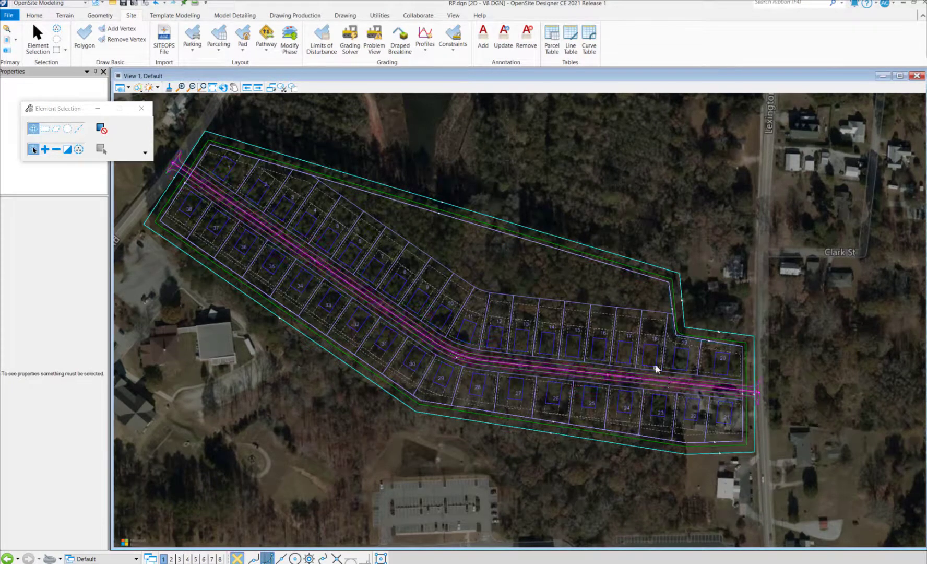
click(657, 361)
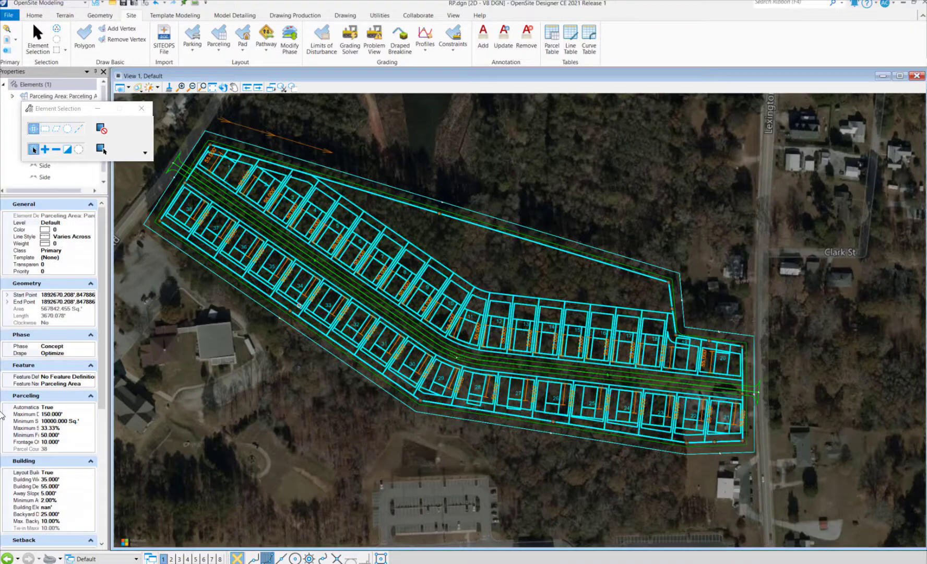
Set the parceling minimum lot area to 5000 sq ft and minimum frontage to 120'.
click(60, 420)
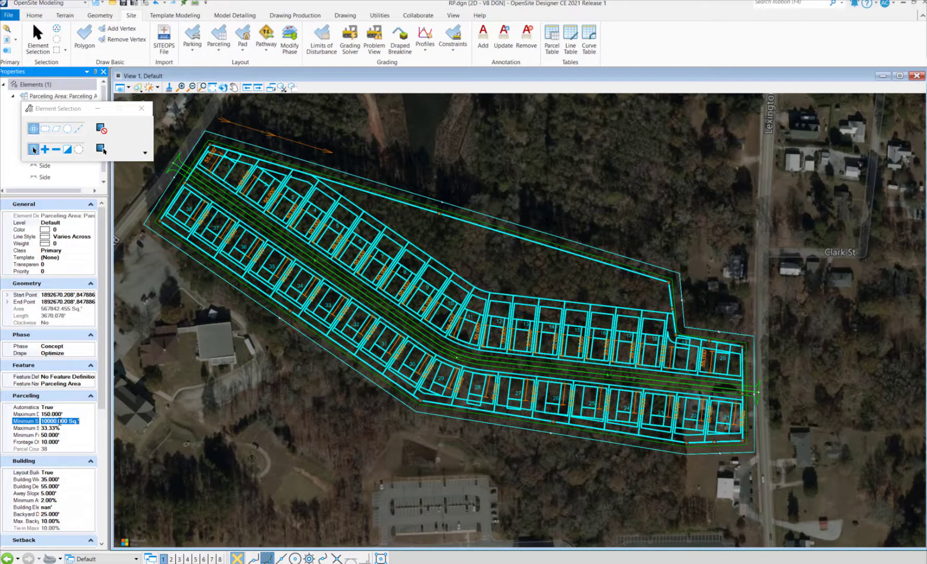
key(Return)
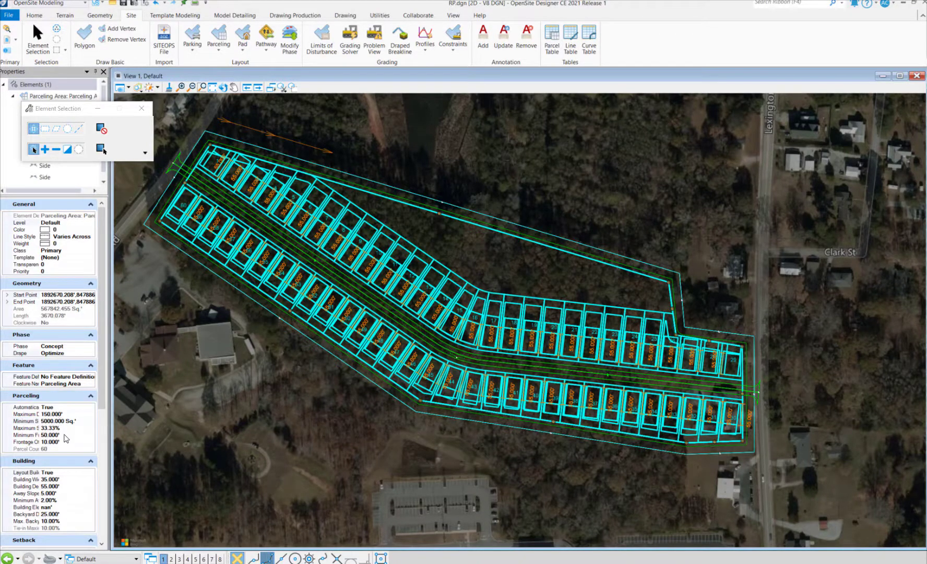
click(65, 434)
key(Return)
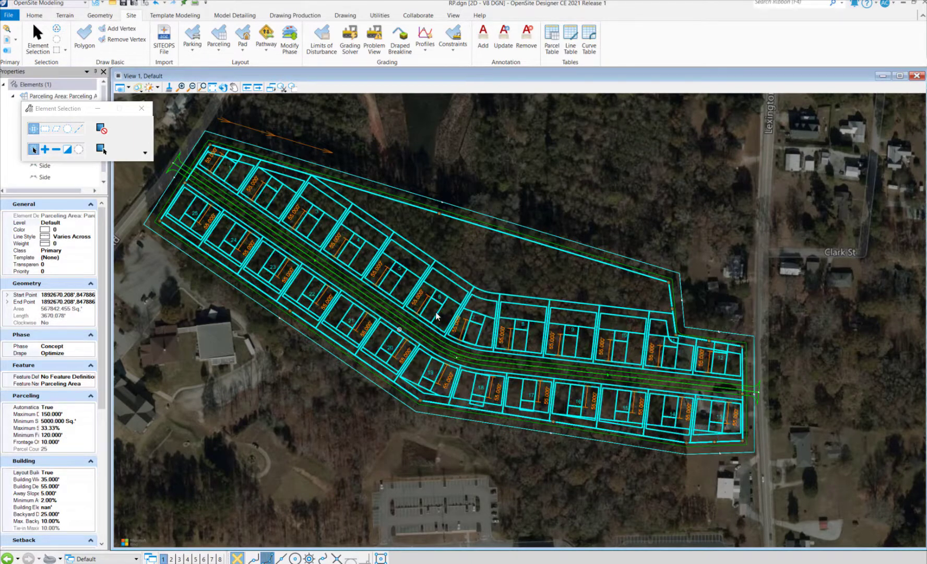
Change the building width from 35' to 70', then deselect the parceling area.
scroll(436, 316, up, 4)
click(482, 345)
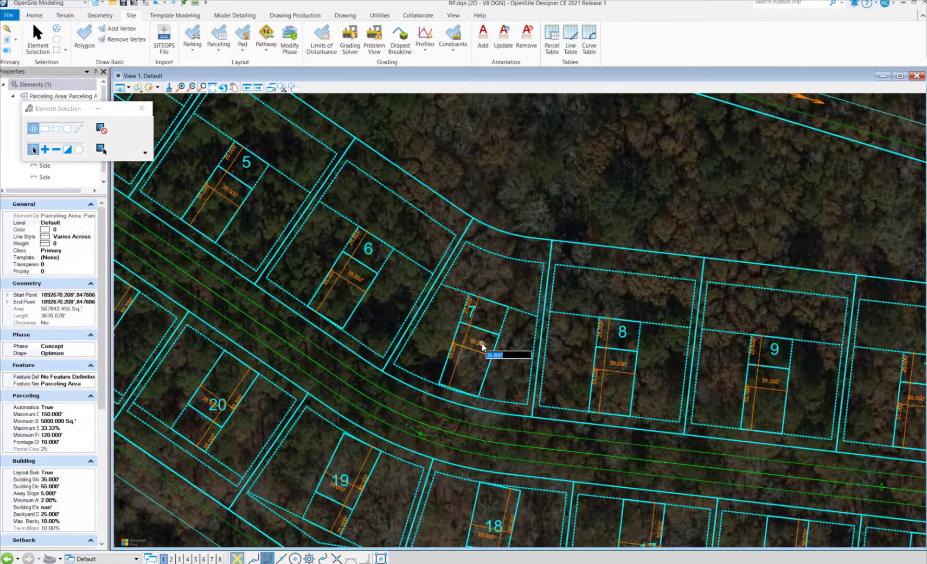
text(70)
key(Return)
scroll(437, 338, down, 2)
scroll(437, 338, down, 2)
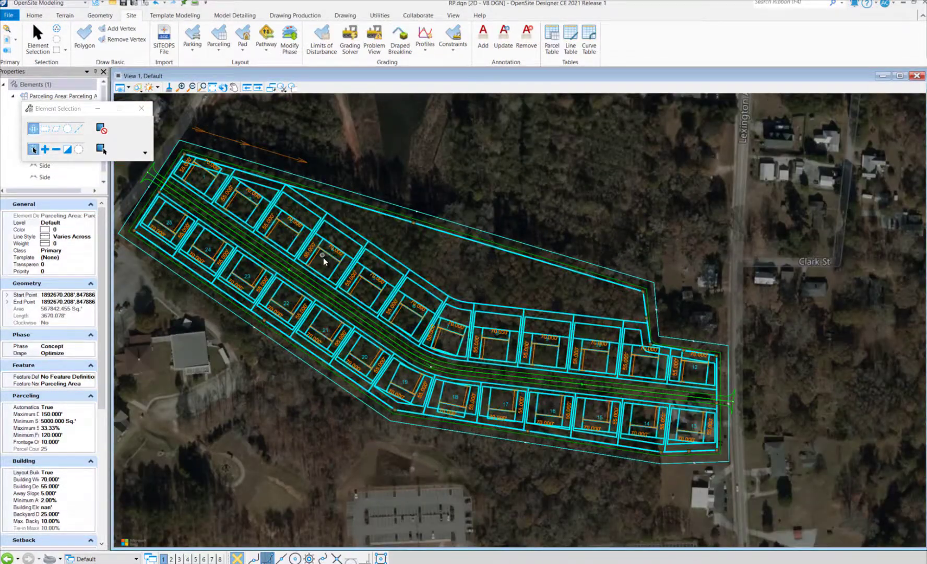
click(421, 248)
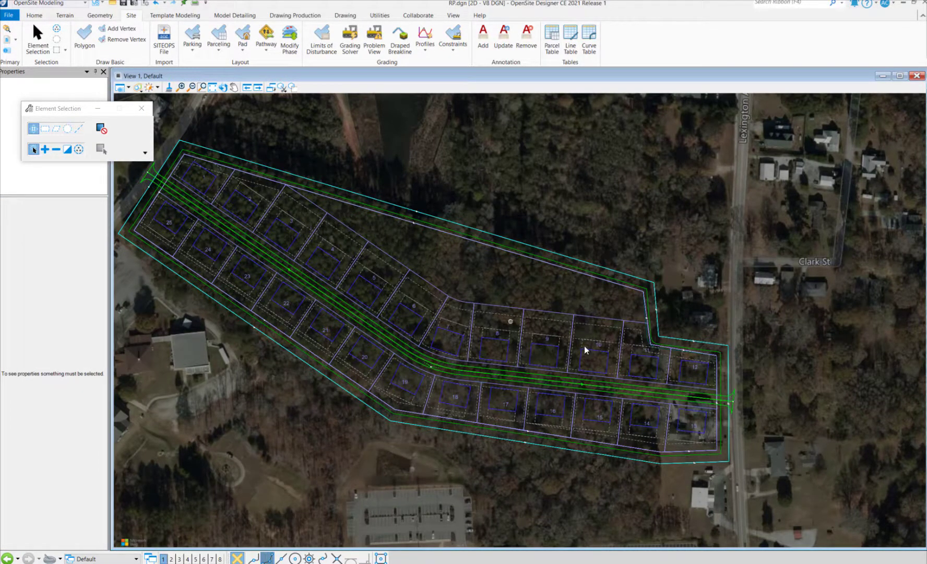
Pull the driveway's end point back mid-tract and turn on a cul-de-sac there.
click(710, 395)
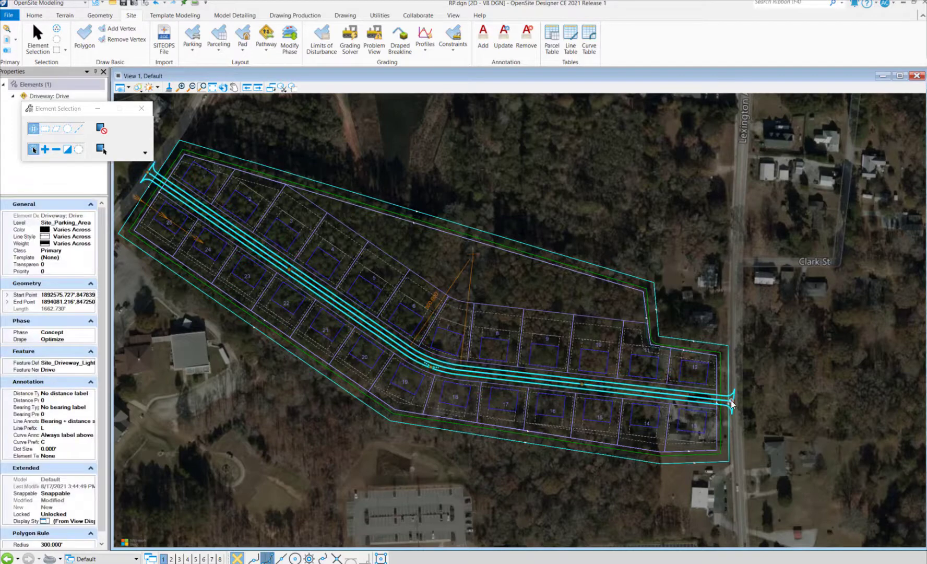
click(732, 403)
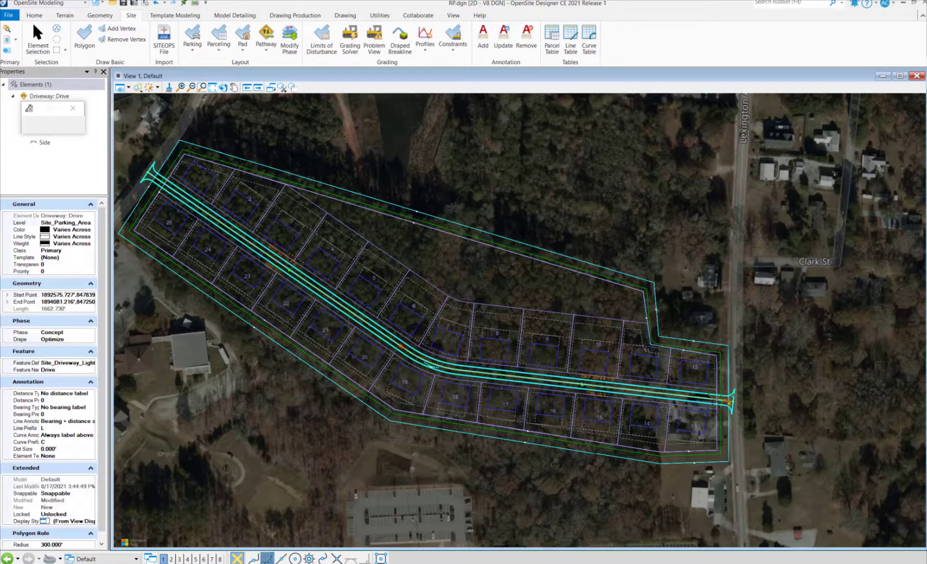
click(571, 383)
scroll(569, 381, up, 3)
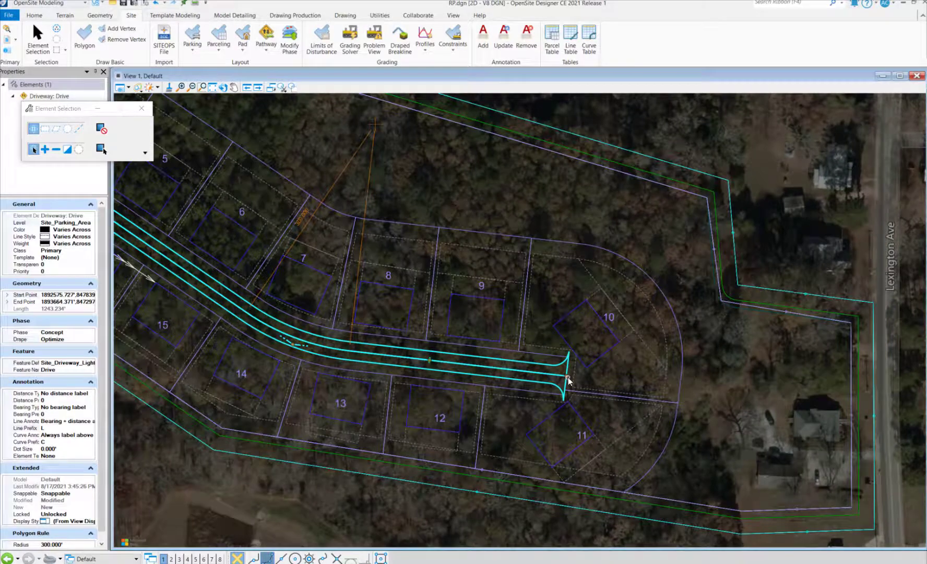
scroll(568, 380, up, 4)
click(559, 385)
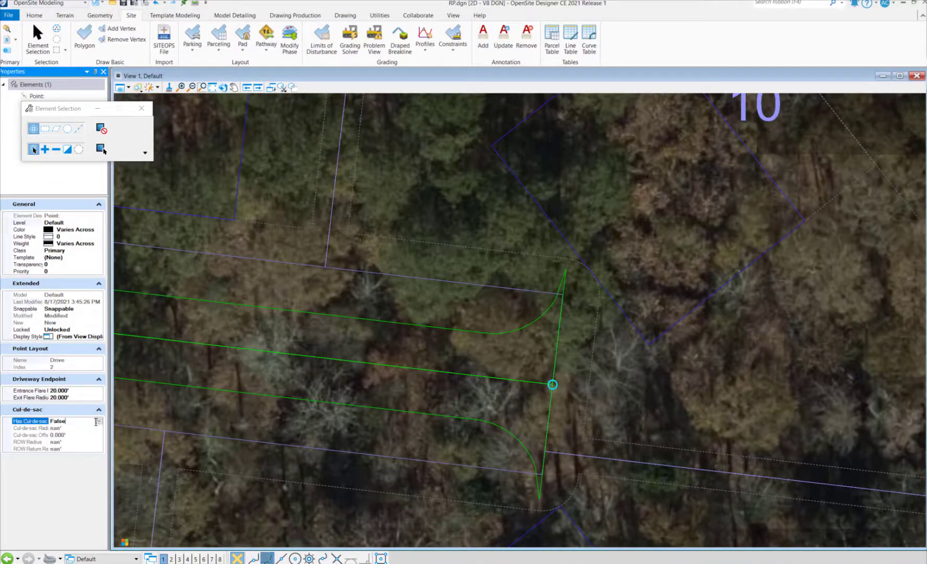
double_click(85, 421)
scroll(522, 377, down, 5)
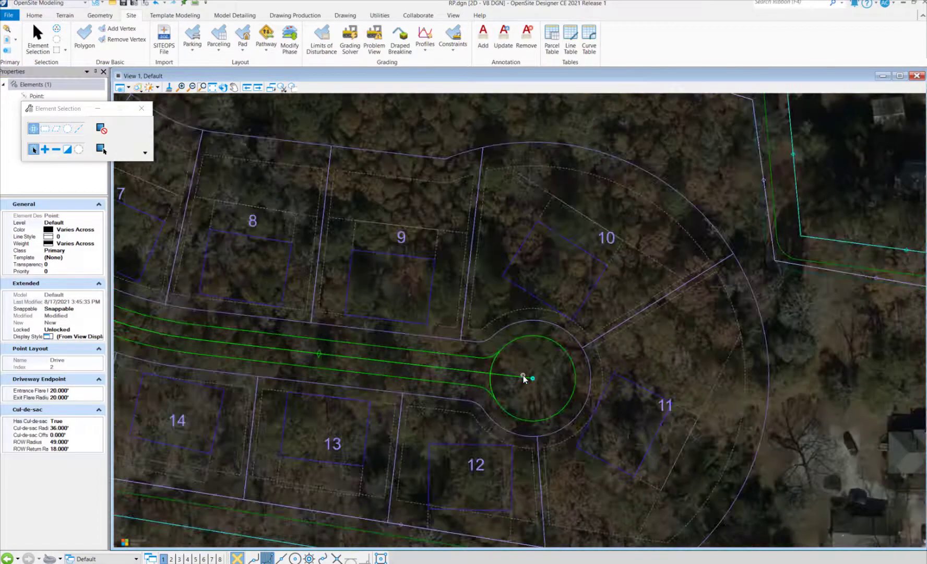
Move the driveway's end out to Lexington Ave and set Has Cul-de-sac to False.
click(518, 376)
drag(527, 377, 600, 385)
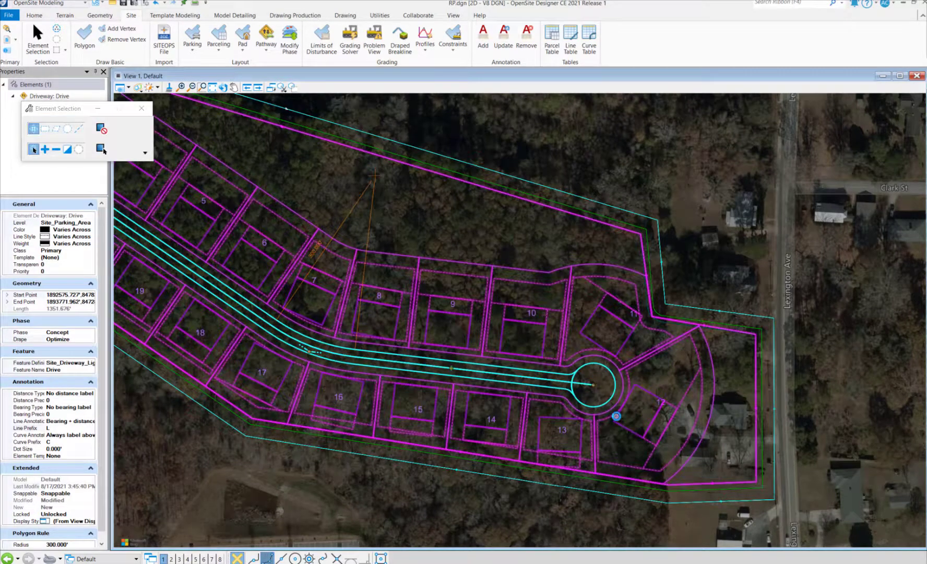
click(592, 386)
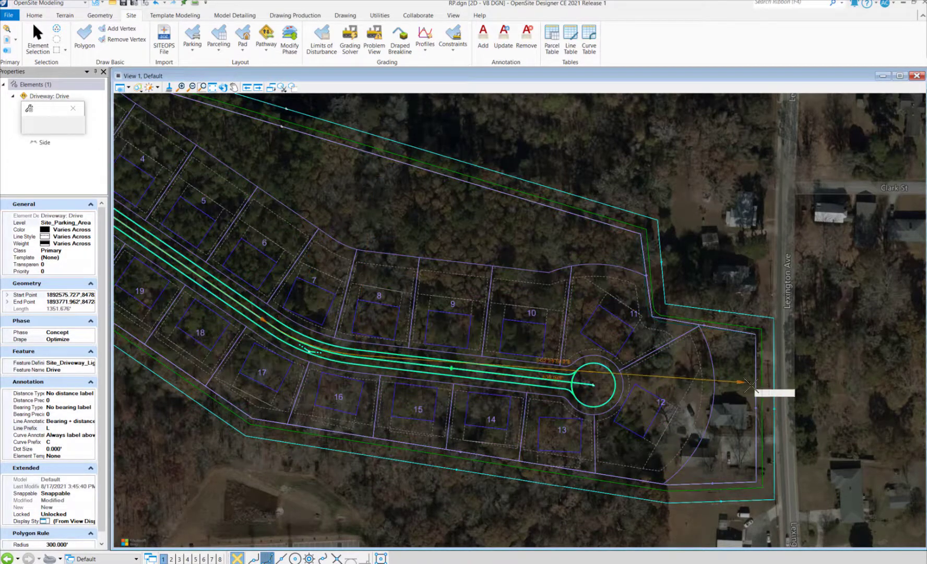
click(785, 395)
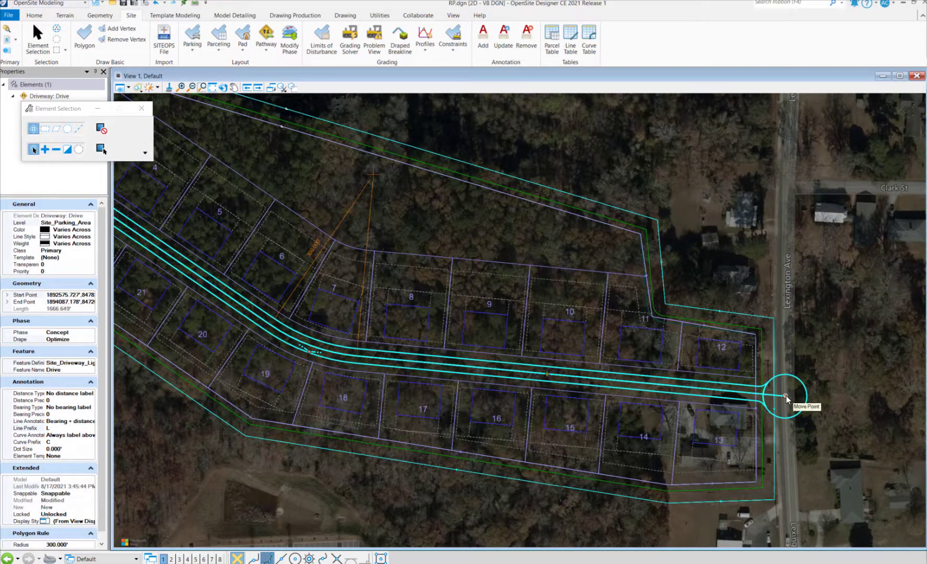
scroll(787, 395, up, 6)
click(763, 406)
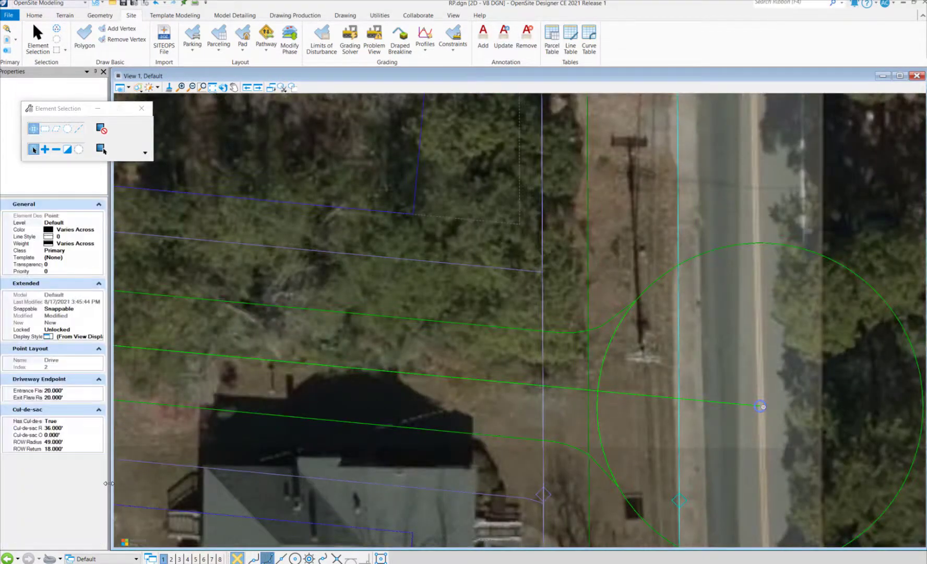
double_click(54, 420)
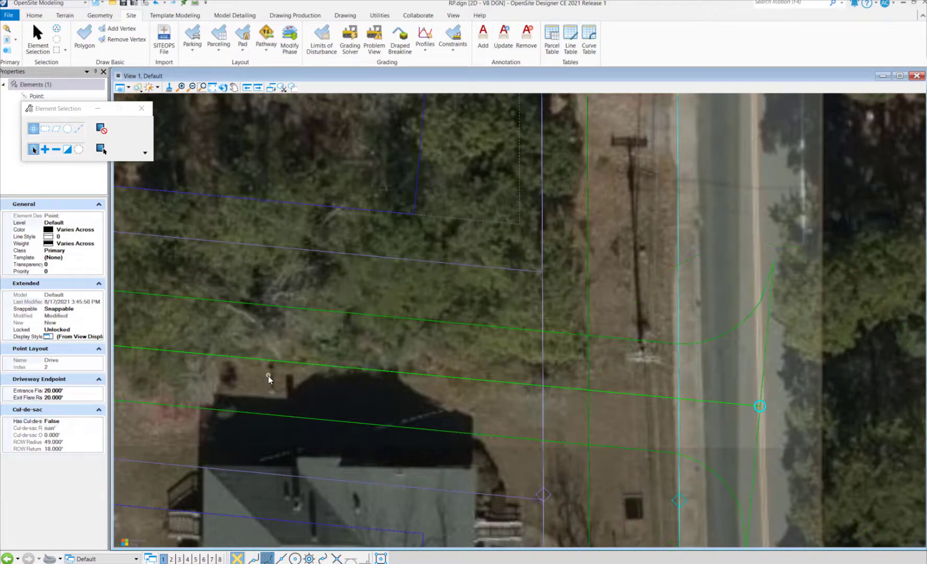
scroll(535, 379, down, 8)
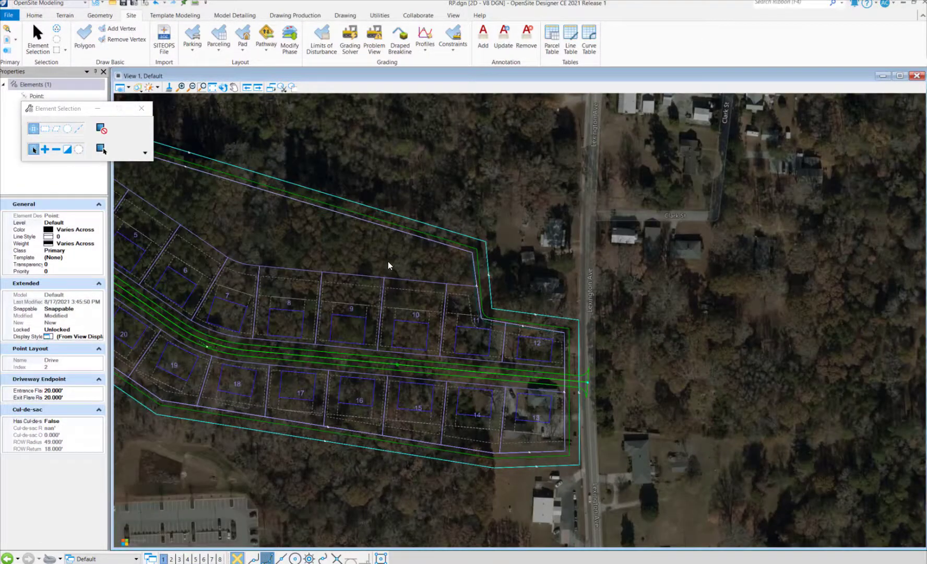
click(381, 305)
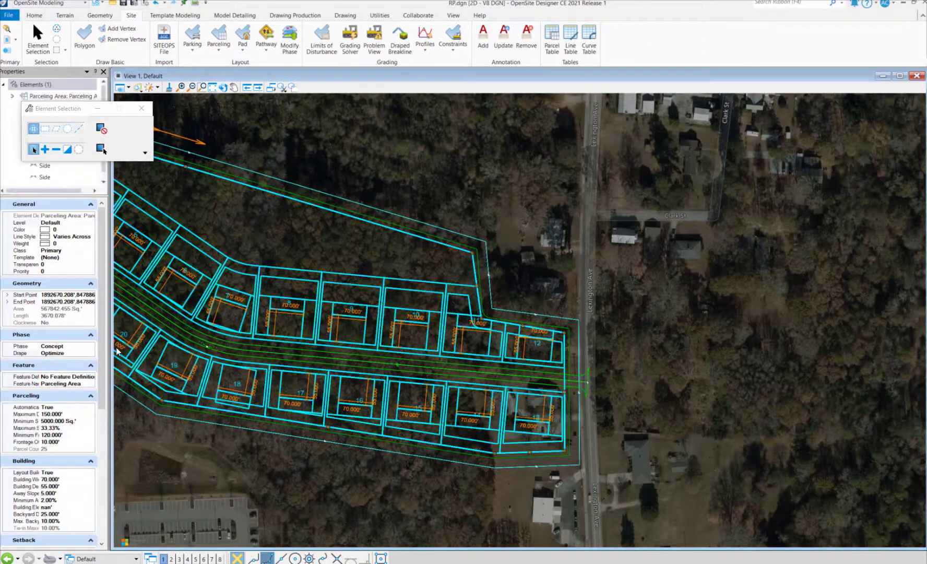
Try front setbacks of 25' and 5', then settle on 15' for the parceling area.
scroll(99, 400, down, 3)
drag(100, 397, 94, 463)
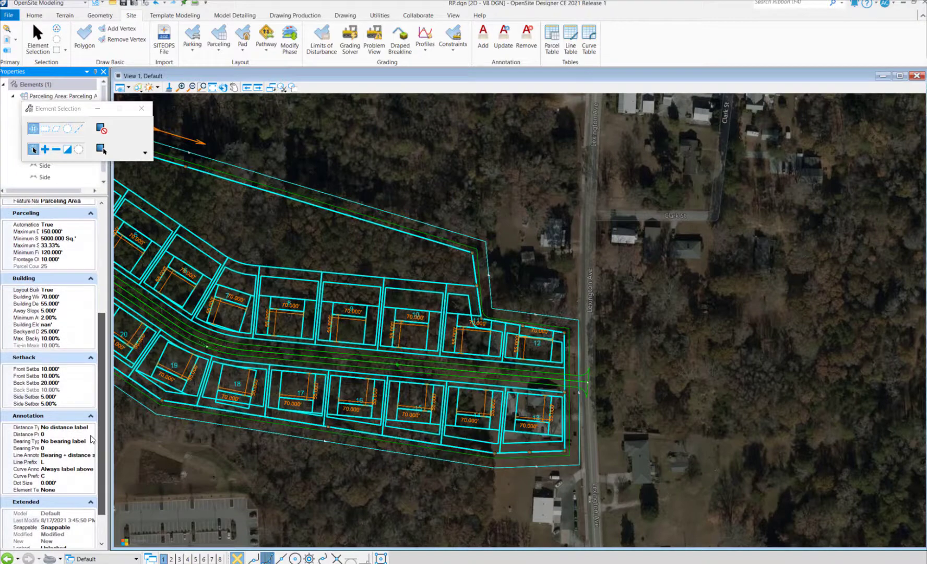
key(Return)
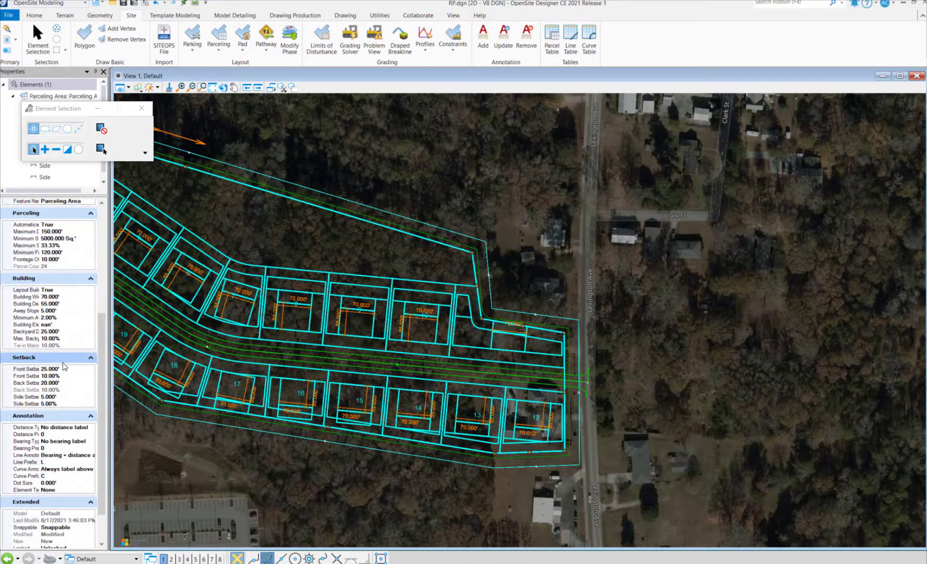
click(60, 369)
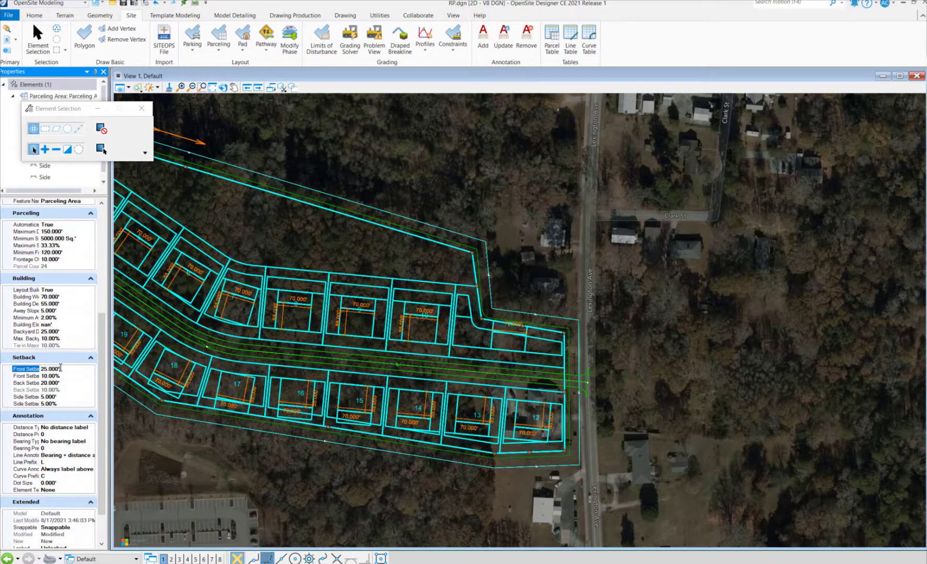
key(Return)
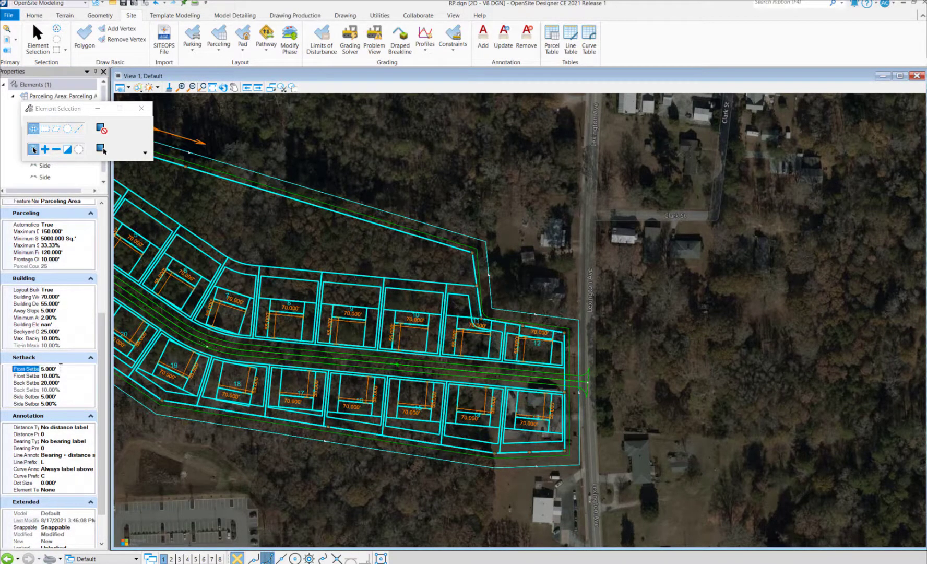
text(15)
key(Return)
middle_drag(298, 353, 487, 373)
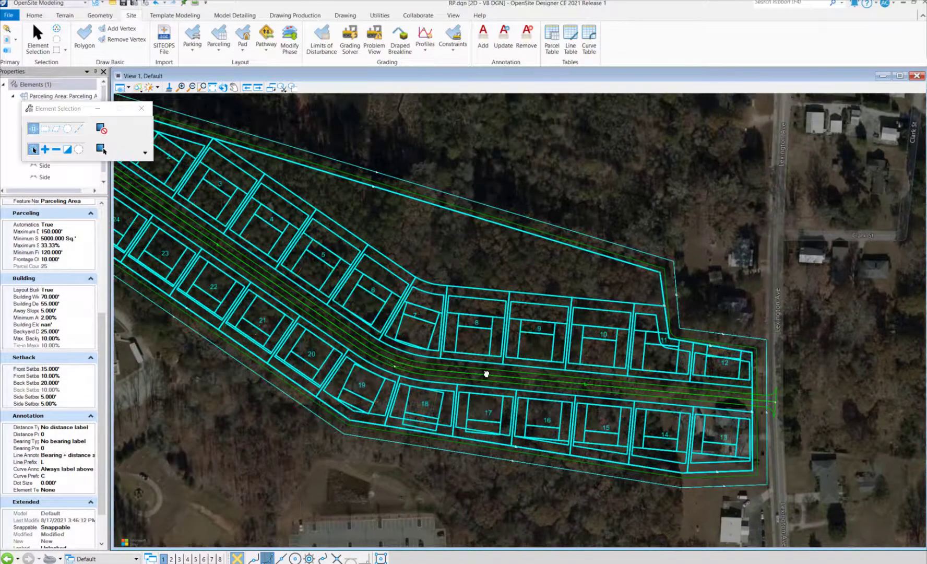
click(442, 270)
middle_drag(440, 267, 586, 387)
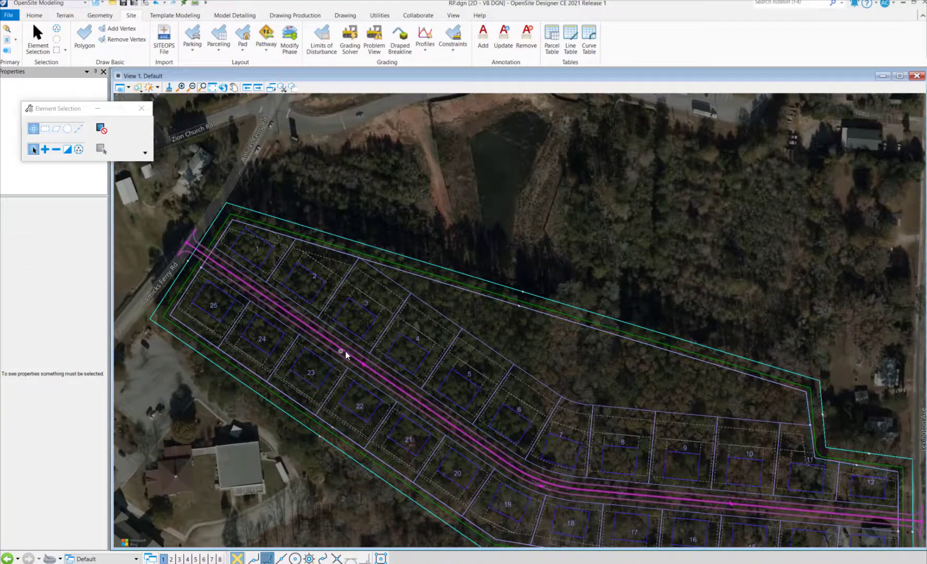
Set Has Sidewalk to True on one side of the drive, past lots 3–4.
scroll(345, 351, up, 5)
click(355, 363)
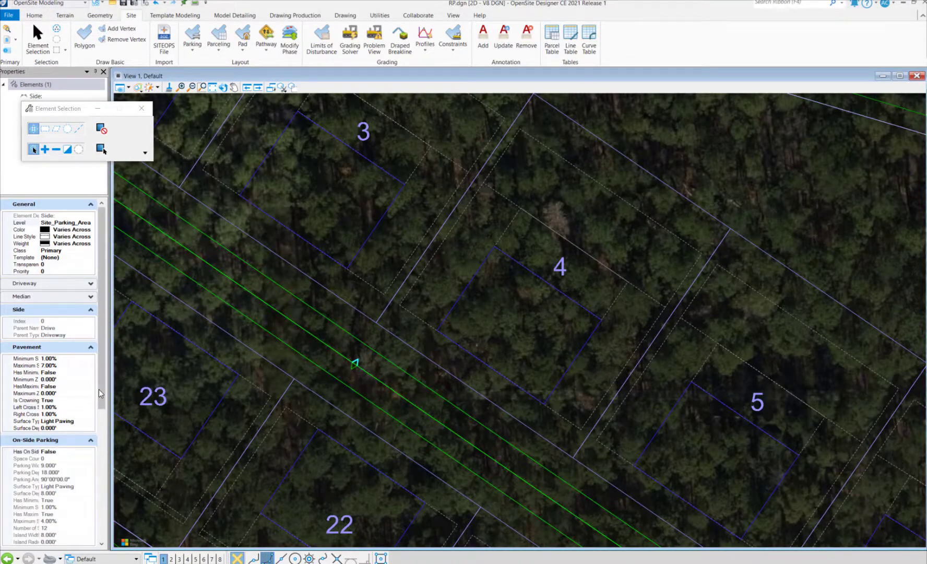
scroll(102, 408, down, 1)
scroll(103, 408, down, 4)
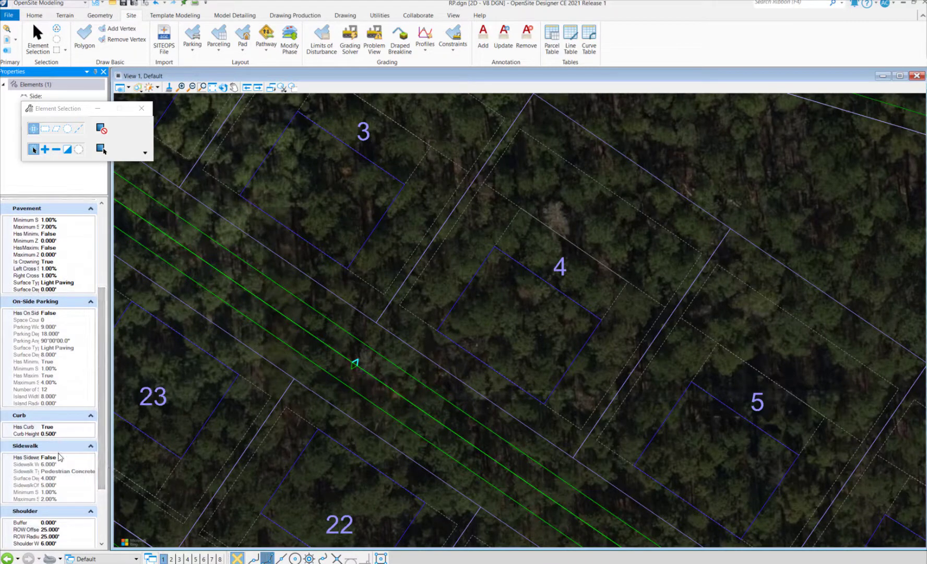
double_click(66, 455)
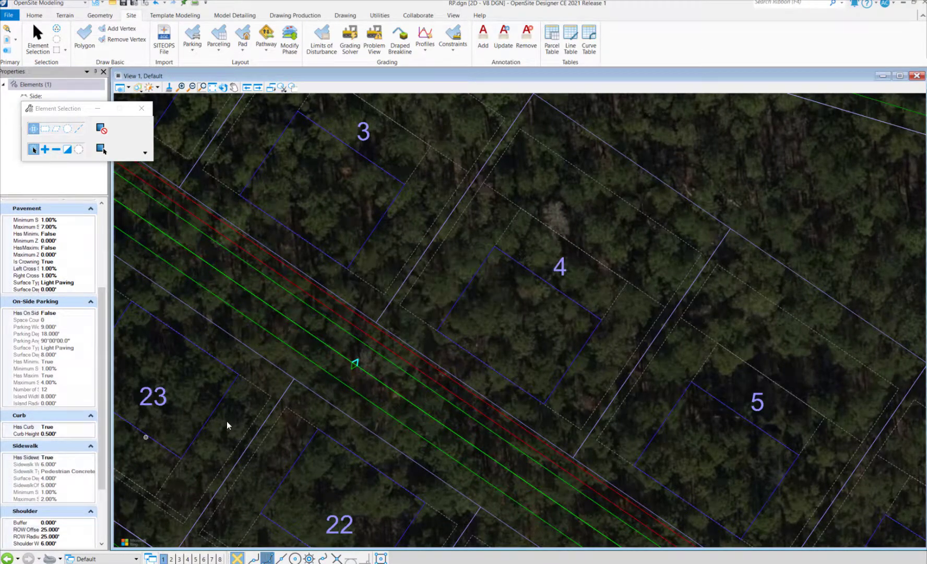
scroll(271, 406, down, 6)
Set Has Sidewalk to True on the opposite drive side, along lots 7 to 10.
scroll(272, 403, up, 5)
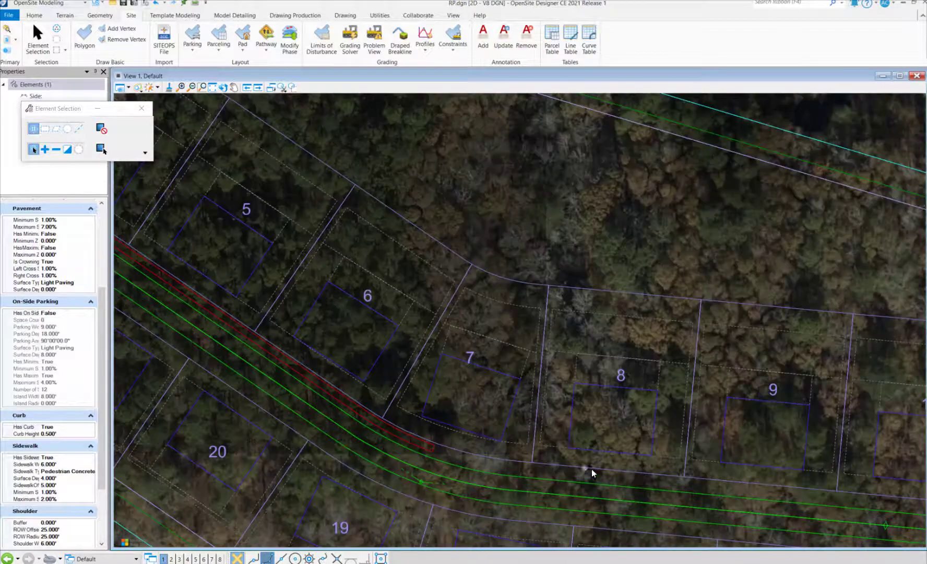
scroll(671, 480, up, 1)
middle_drag(673, 482, 535, 419)
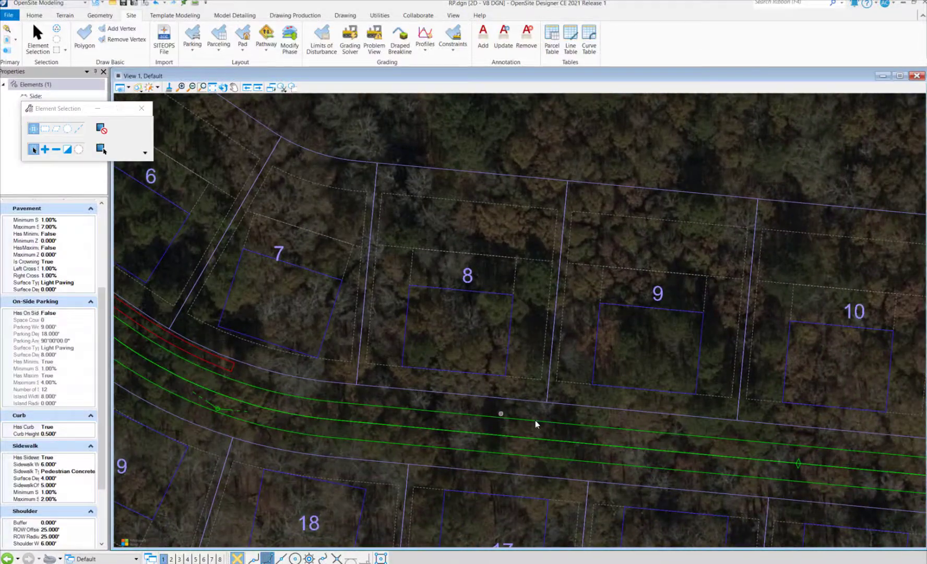
click(800, 459)
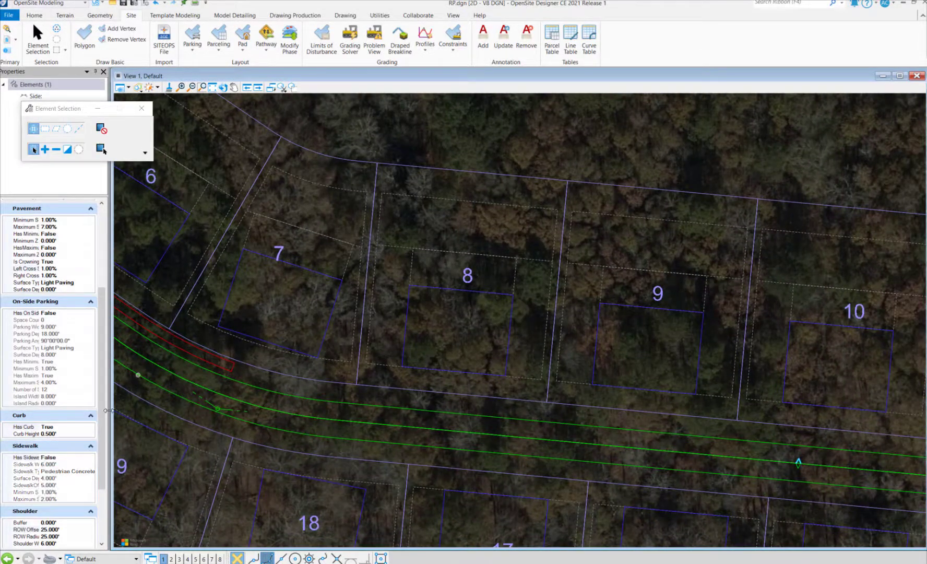
double_click(62, 458)
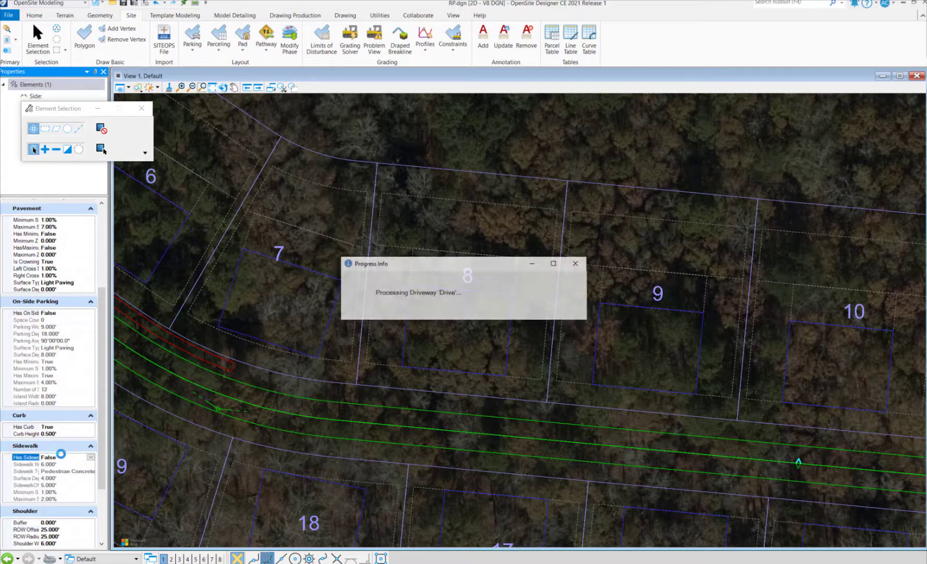
scroll(64, 460, down, 3)
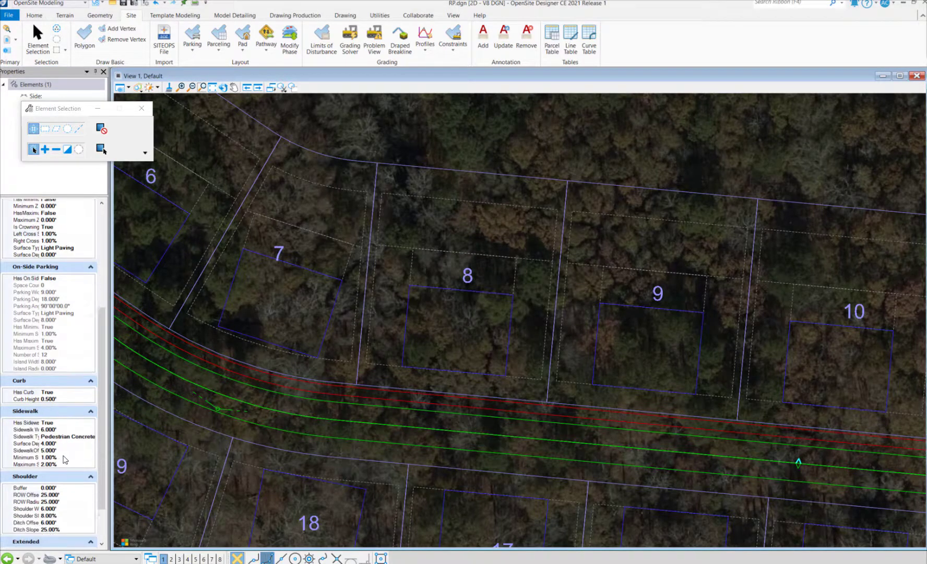